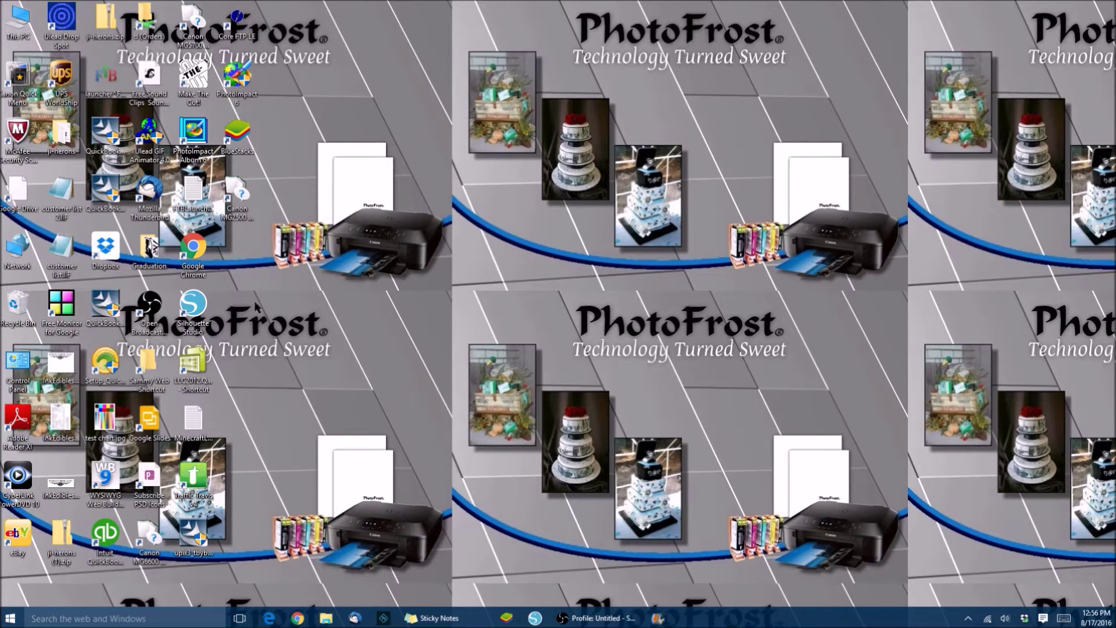
Launch Silhouette Studio from its Windows 10 desktop shortcut.
{"action": "double_click", "coordinate": [191, 302]}
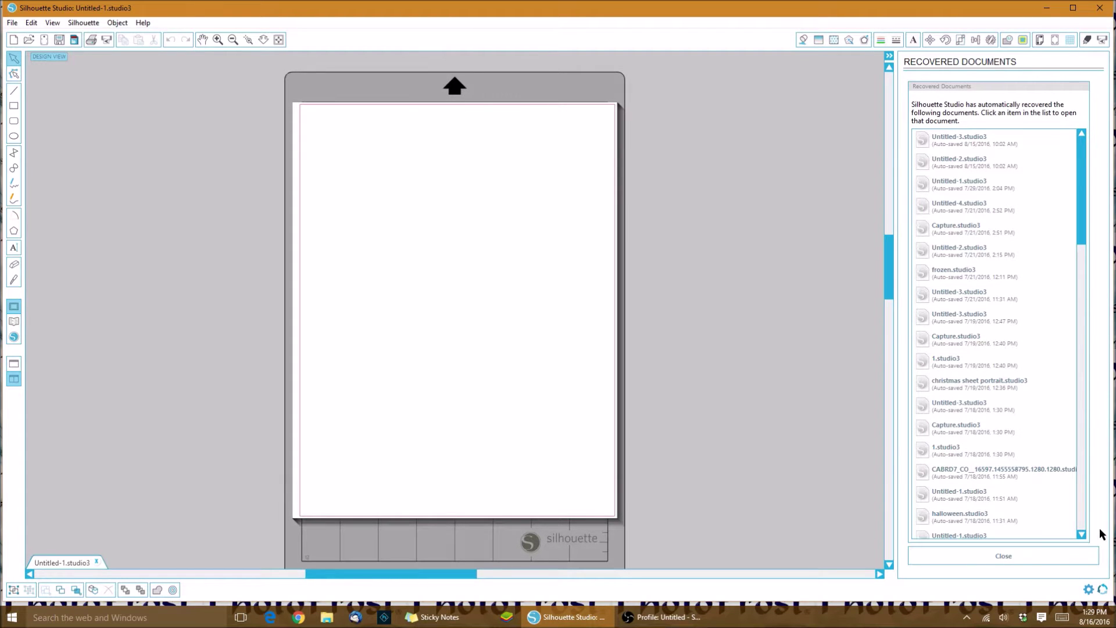
Close the Recovered Documents list and bring up the Design Page Settings.
{"action": "left_click", "coordinate": [1022, 559]}
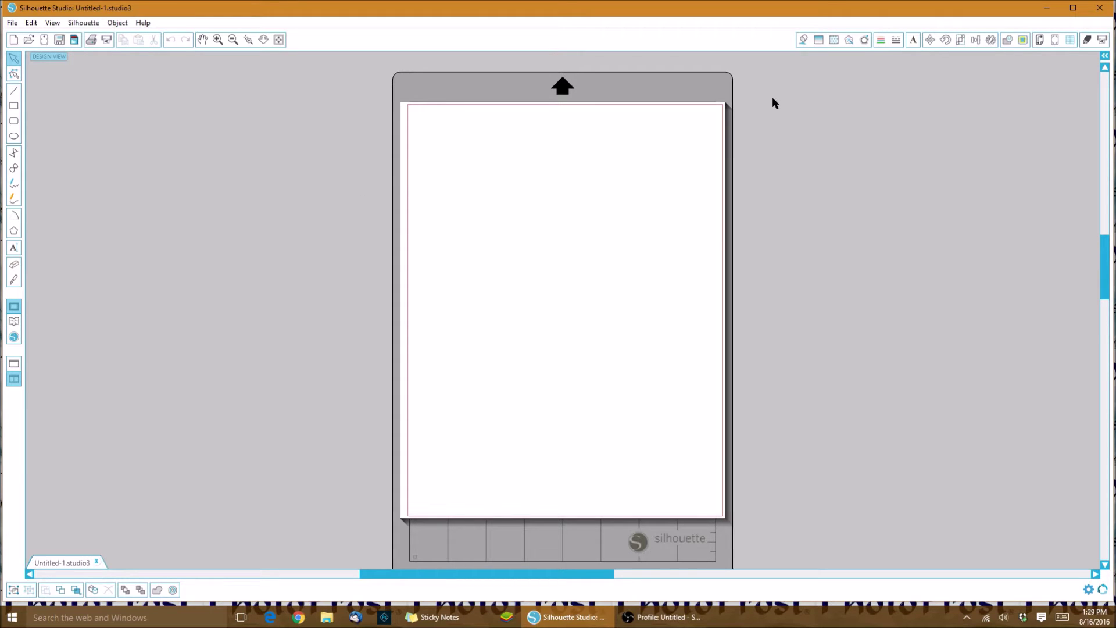
{"action": "left_click", "coordinate": [1040, 41]}
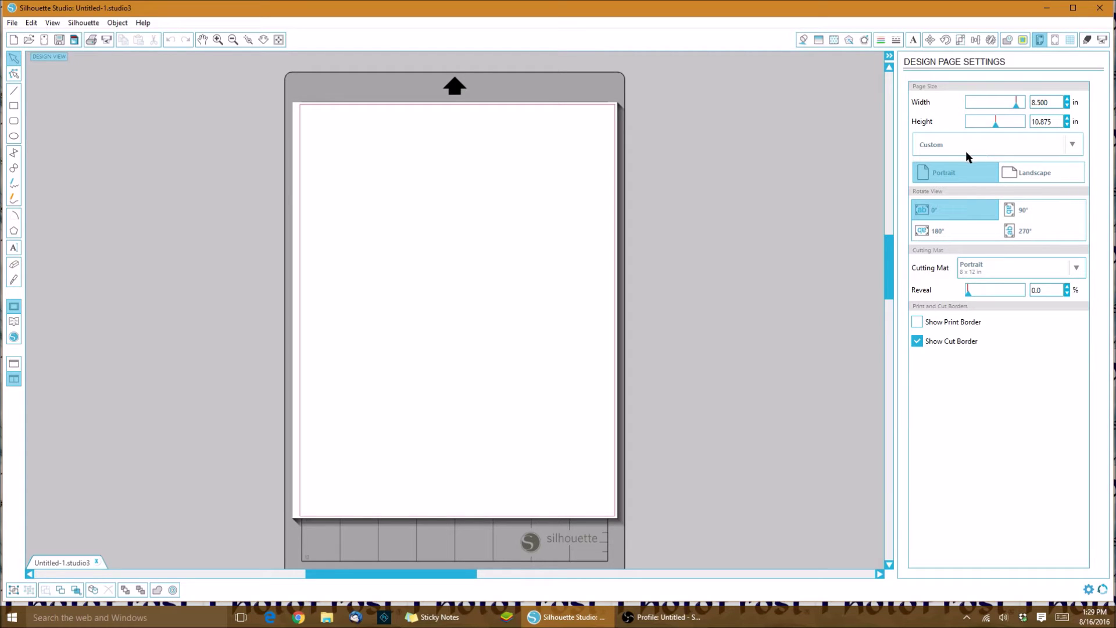
Choose Letter as the page size, then set the page height back to 10.875 in.
{"action": "left_click", "coordinate": [938, 145]}
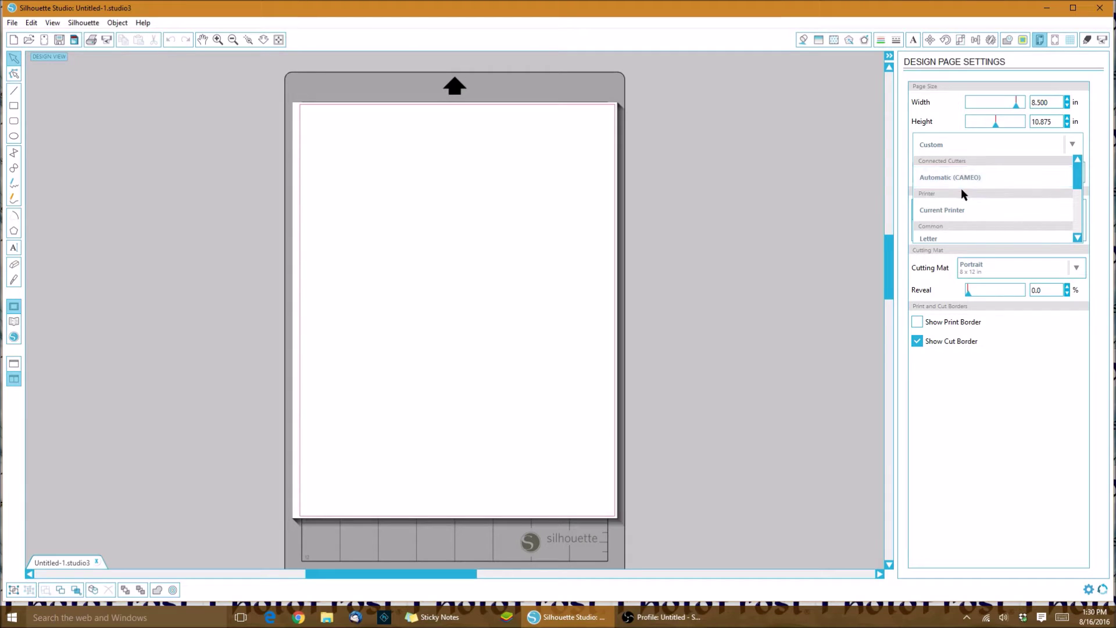
{"action": "scroll", "coordinate": [950, 206], "scroll_direction": "down", "scroll_amount": 1}
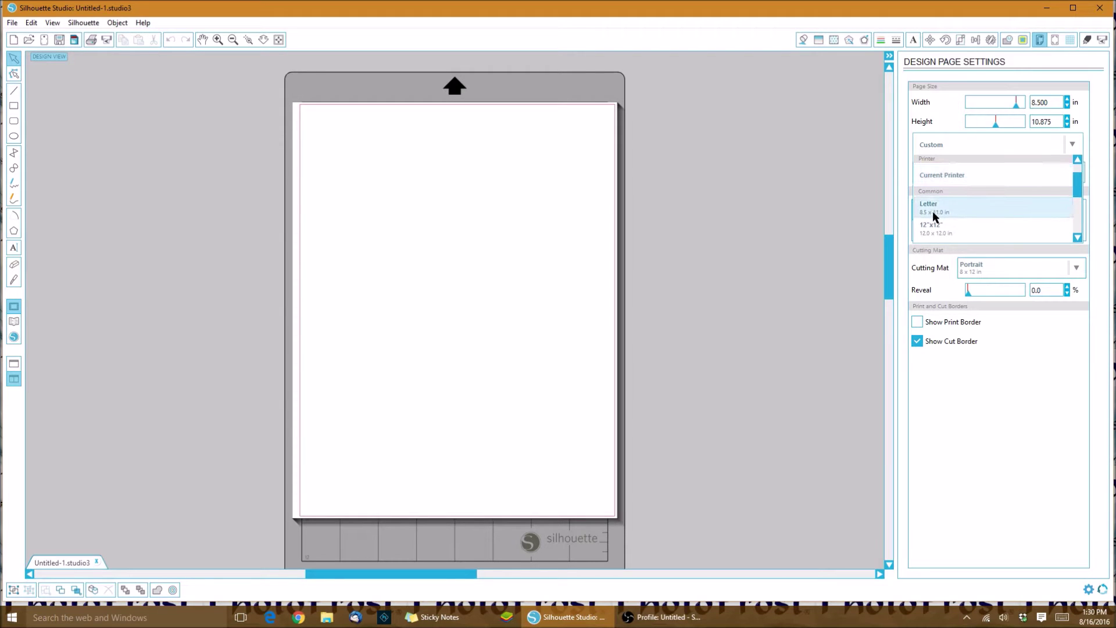
{"action": "left_click", "coordinate": [932, 211]}
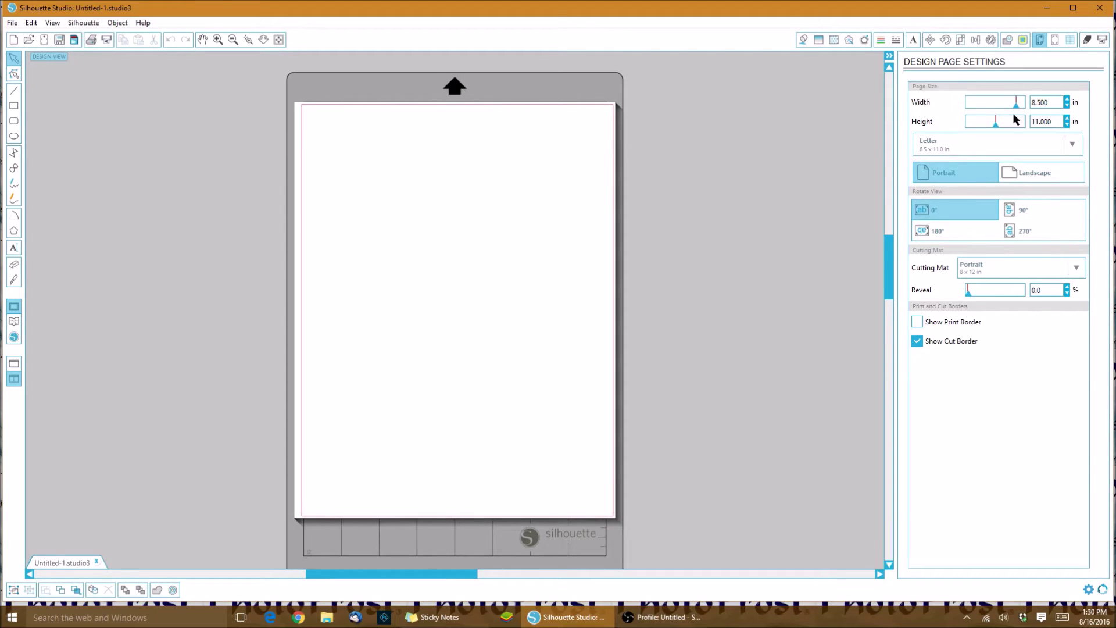
{"action": "double_click", "coordinate": [1052, 123]}
{"action": "type", "text": "10.875"}
{"action": "key", "text": "Return"}
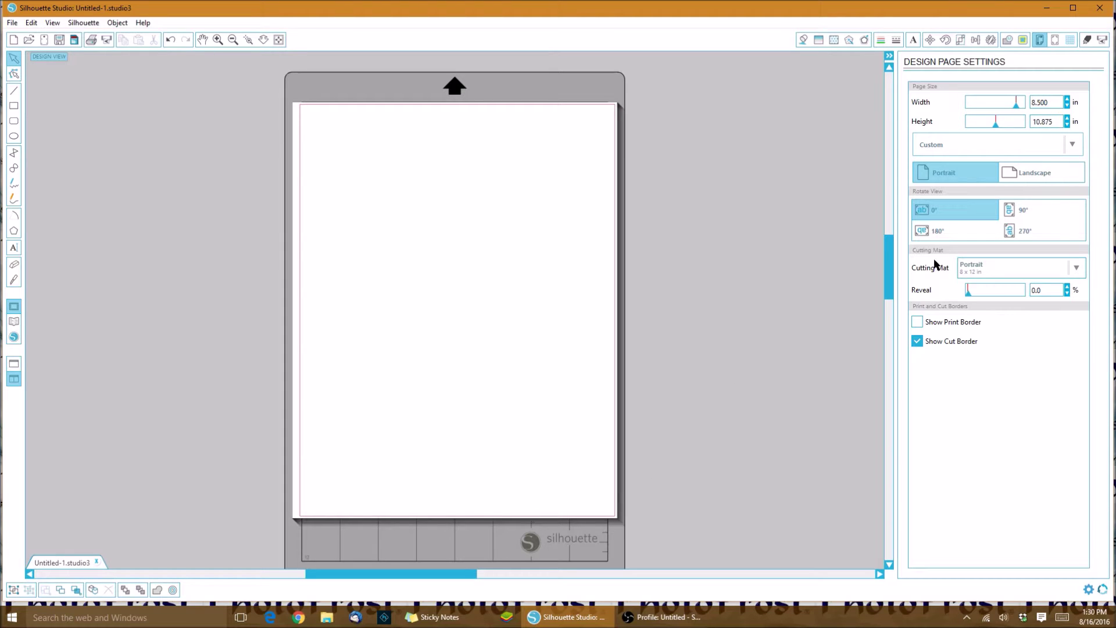
{"action": "left_click", "coordinate": [975, 271]}
{"action": "left_click", "coordinate": [971, 310]}
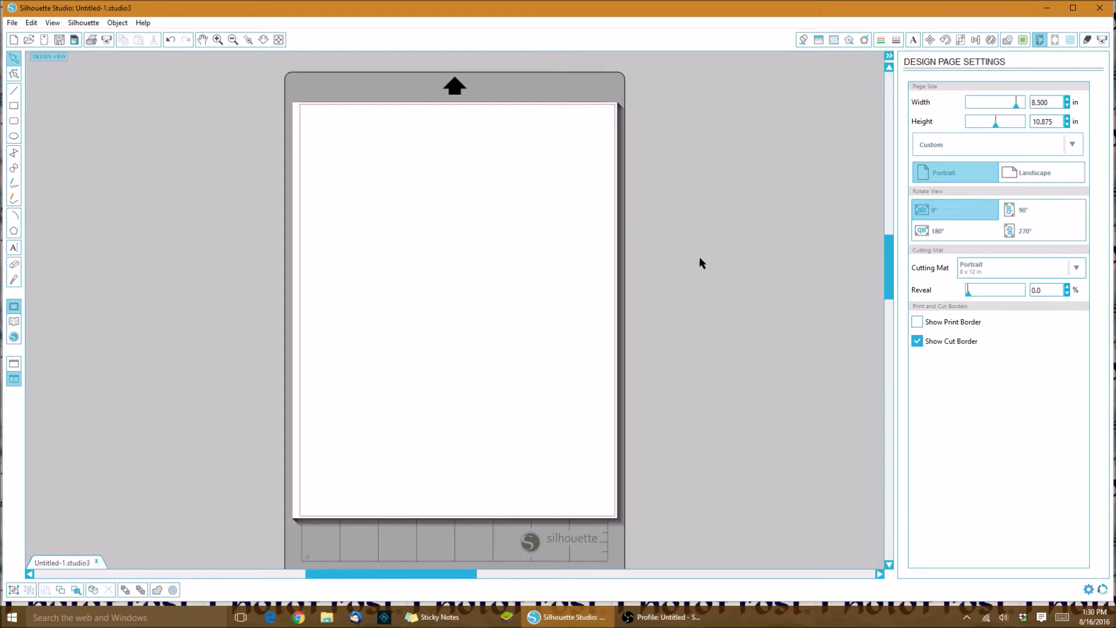
{"action": "left_click", "coordinate": [981, 264]}
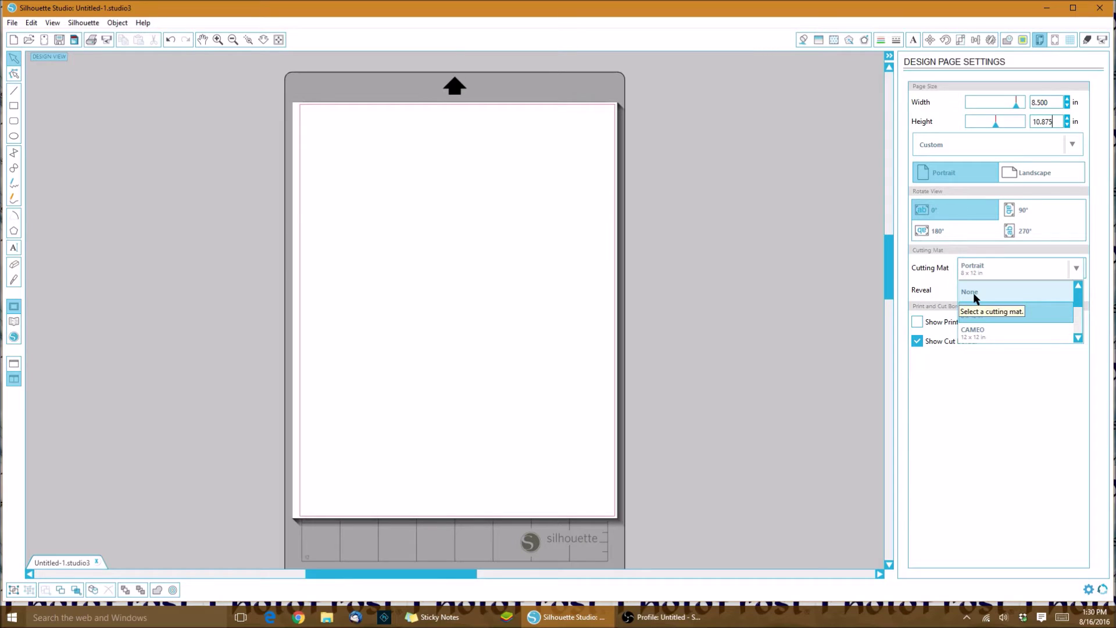
{"action": "left_click", "coordinate": [975, 296]}
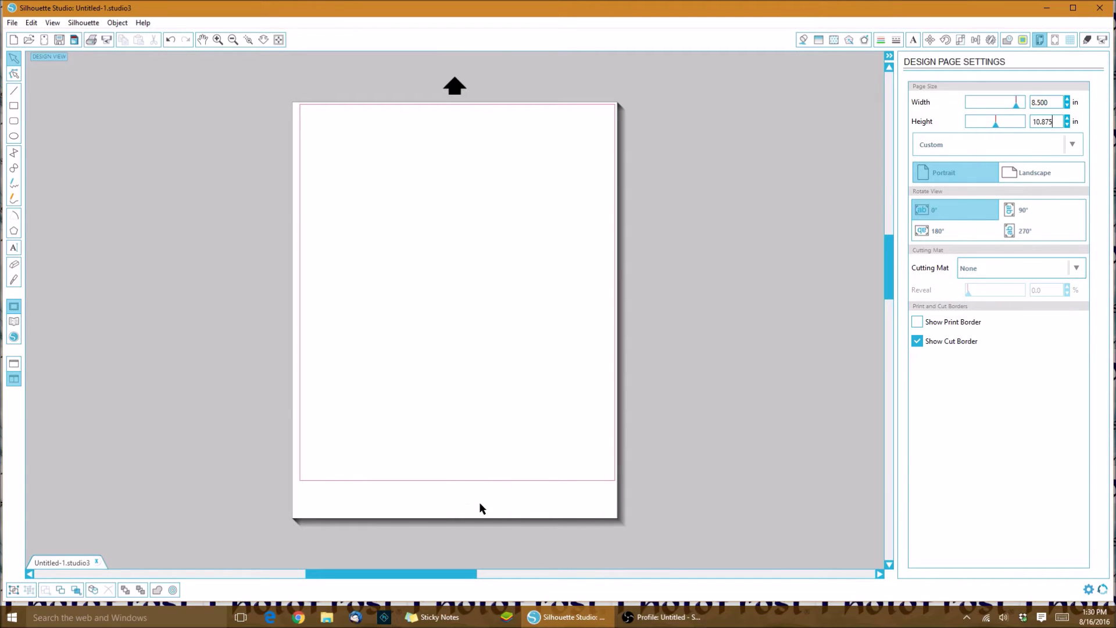
{"action": "left_click", "coordinate": [971, 273]}
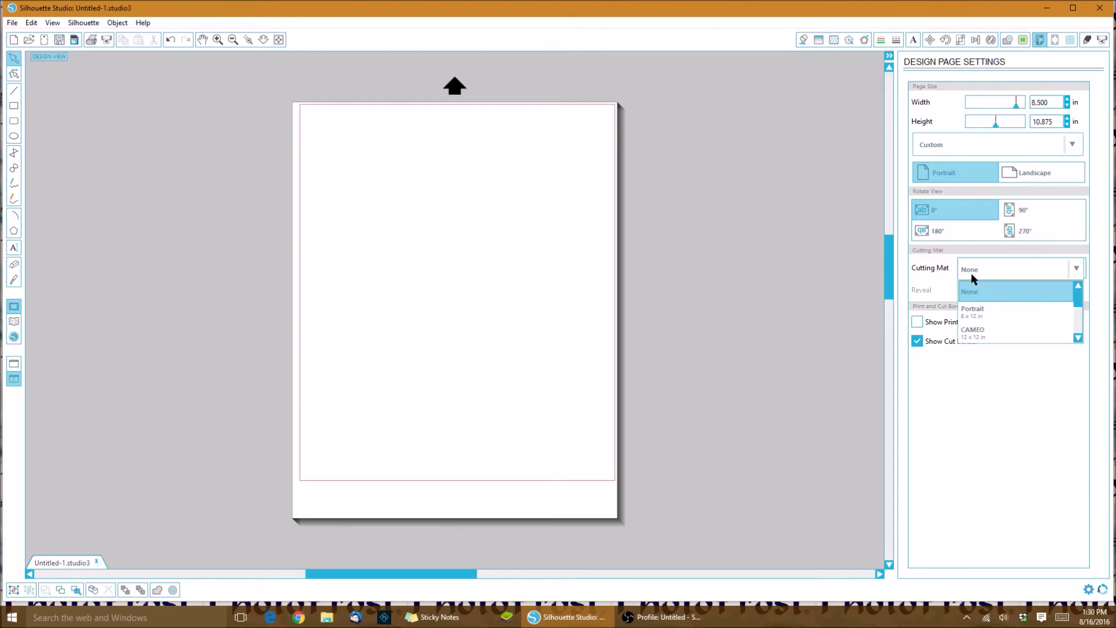
{"action": "left_click", "coordinate": [969, 313]}
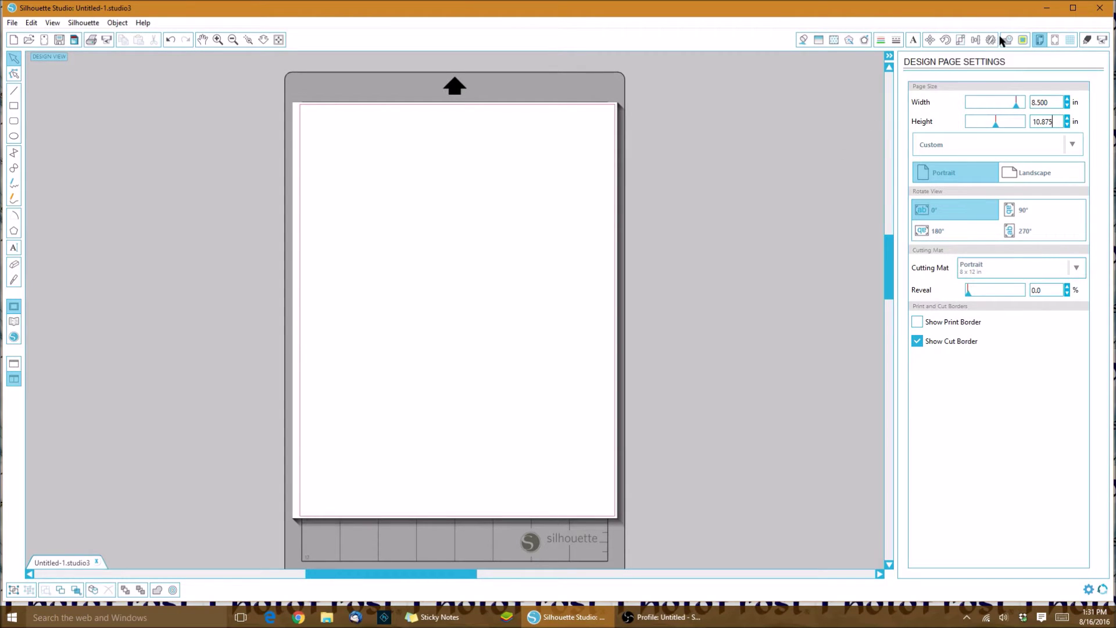
{"action": "left_click", "coordinate": [1055, 41]}
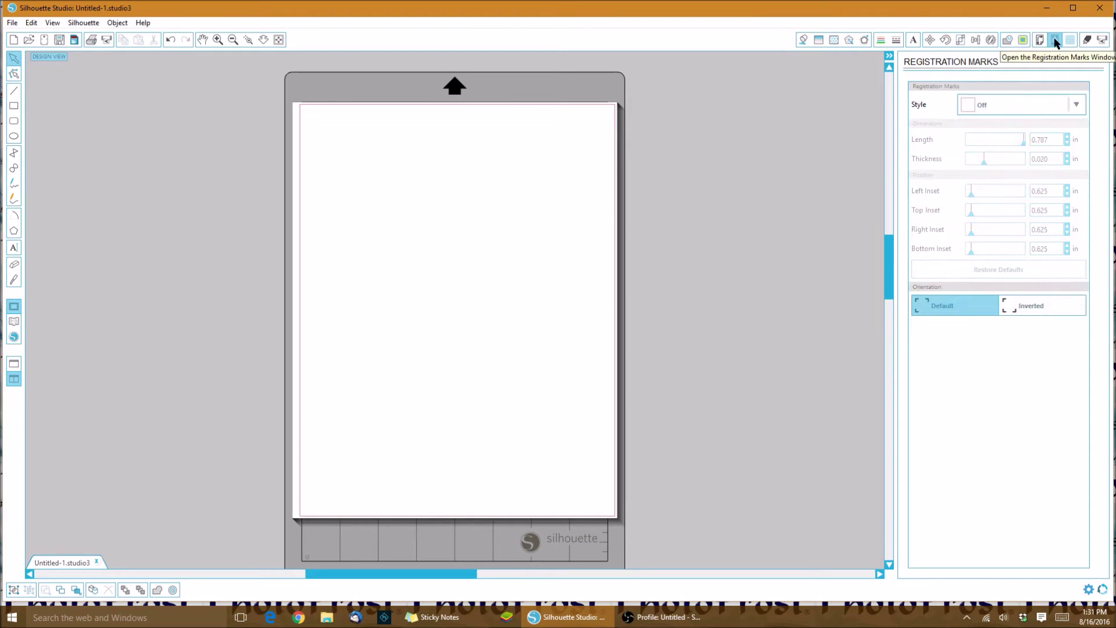
Apply Type 1 (CAMEO, Portrait) registration marks to the blank page.
{"action": "left_click", "coordinate": [970, 106]}
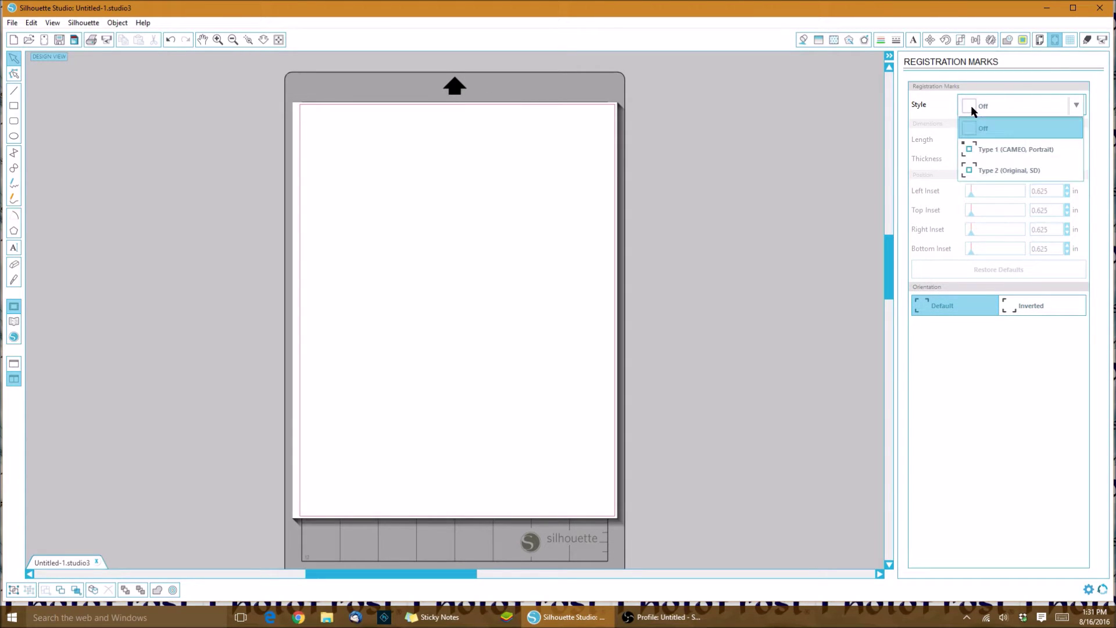
{"action": "left_click", "coordinate": [979, 149]}
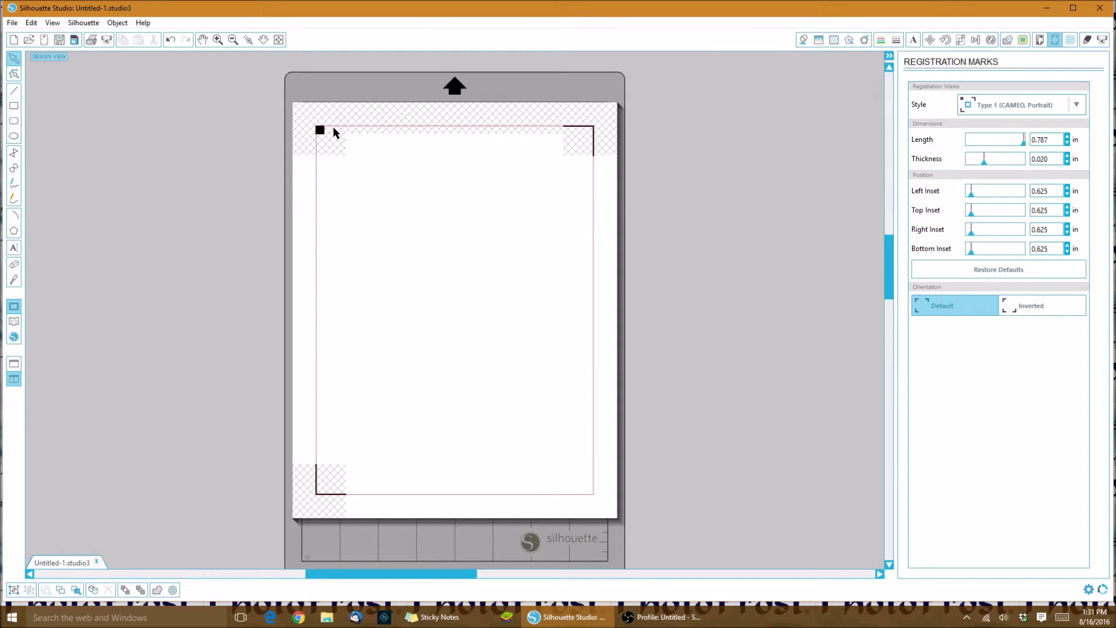
{"action": "left_click", "coordinate": [12, 23]}
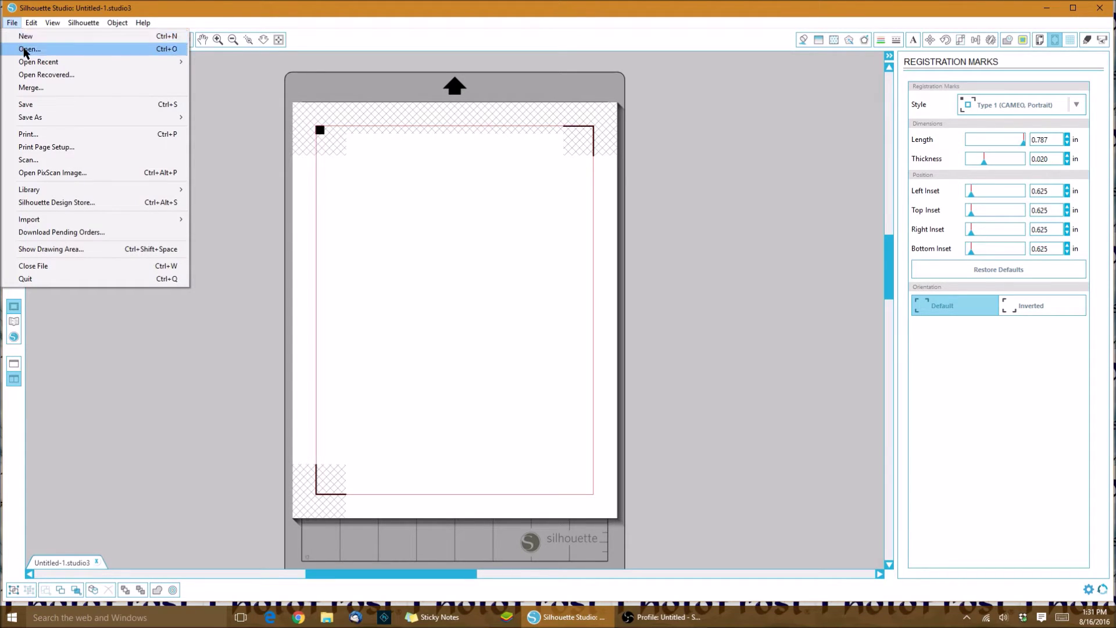
Open cartoon horses.studio3 and drag both horses down and right on the page.
{"action": "left_click", "coordinate": [211, 110]}
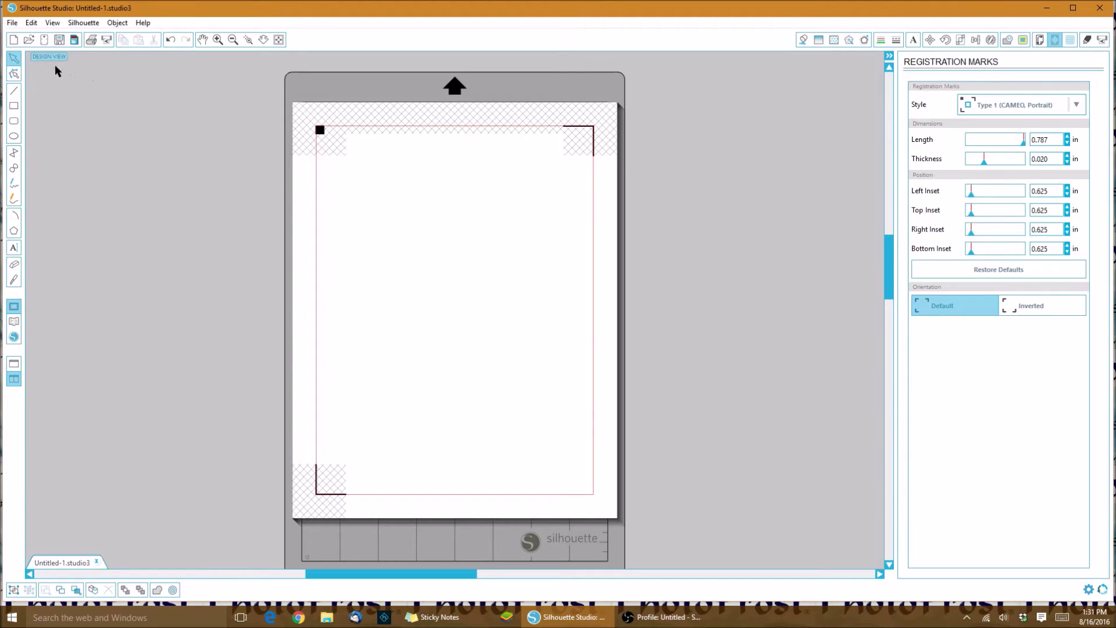
{"action": "left_click", "coordinate": [31, 39]}
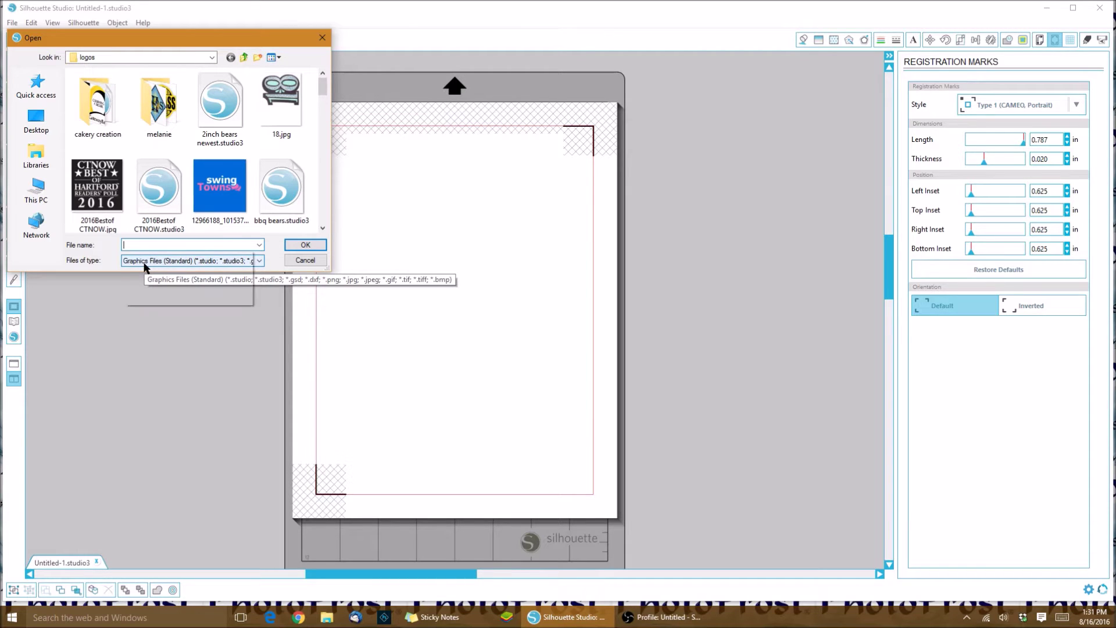
{"action": "type", "text": "cart"}
{"action": "left_click", "coordinate": [207, 265]}
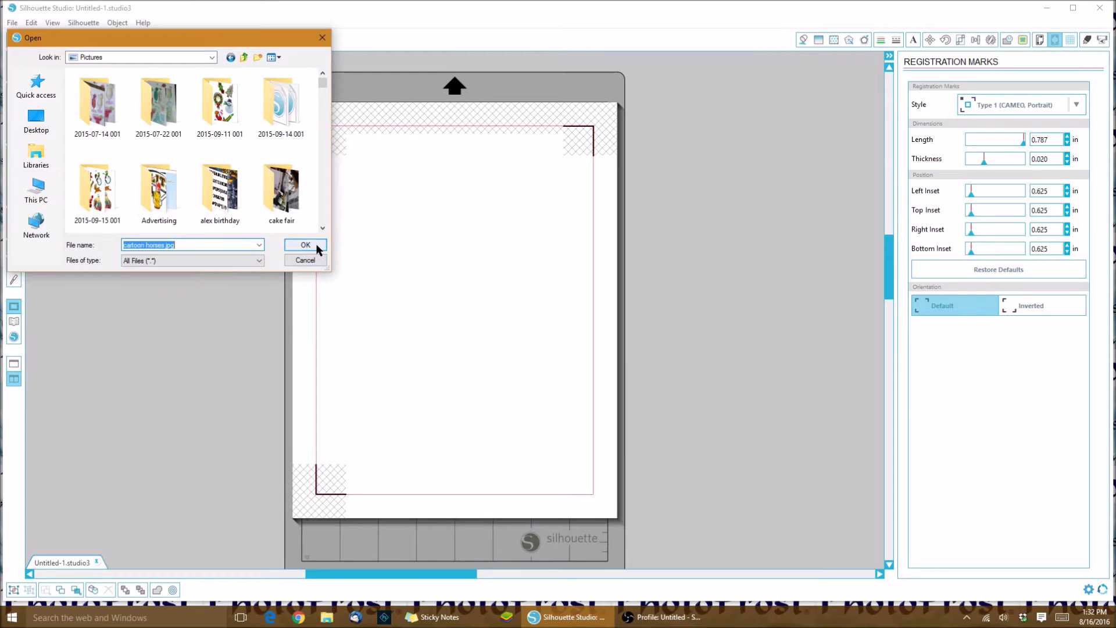
{"action": "left_click", "coordinate": [316, 244]}
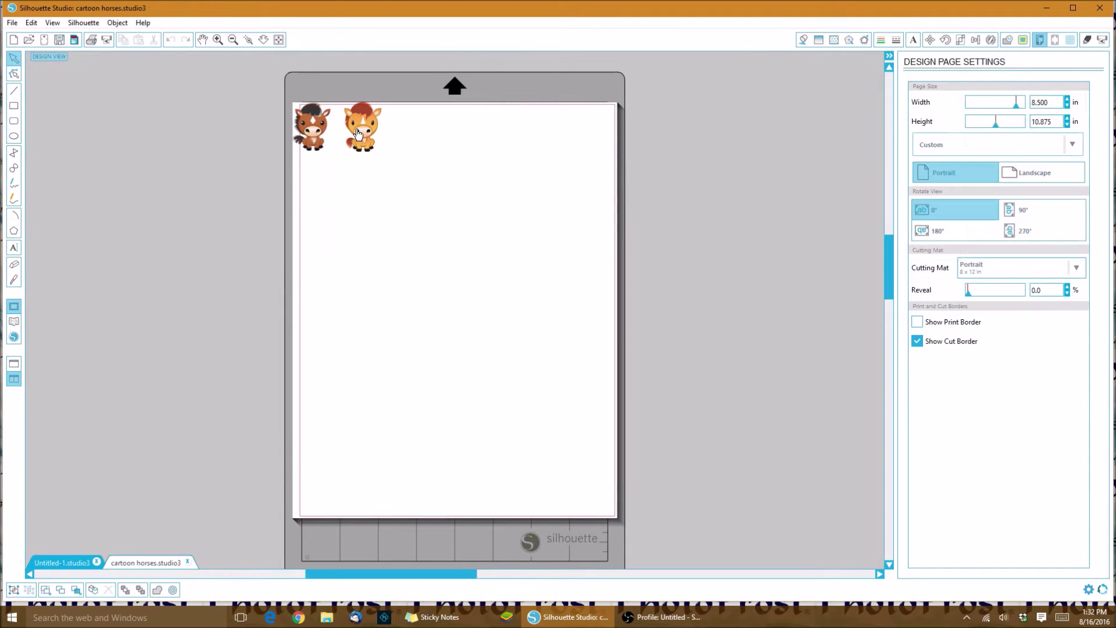
{"action": "left_click_drag", "start_coordinate": [357, 132], "coordinate": [389, 230]}
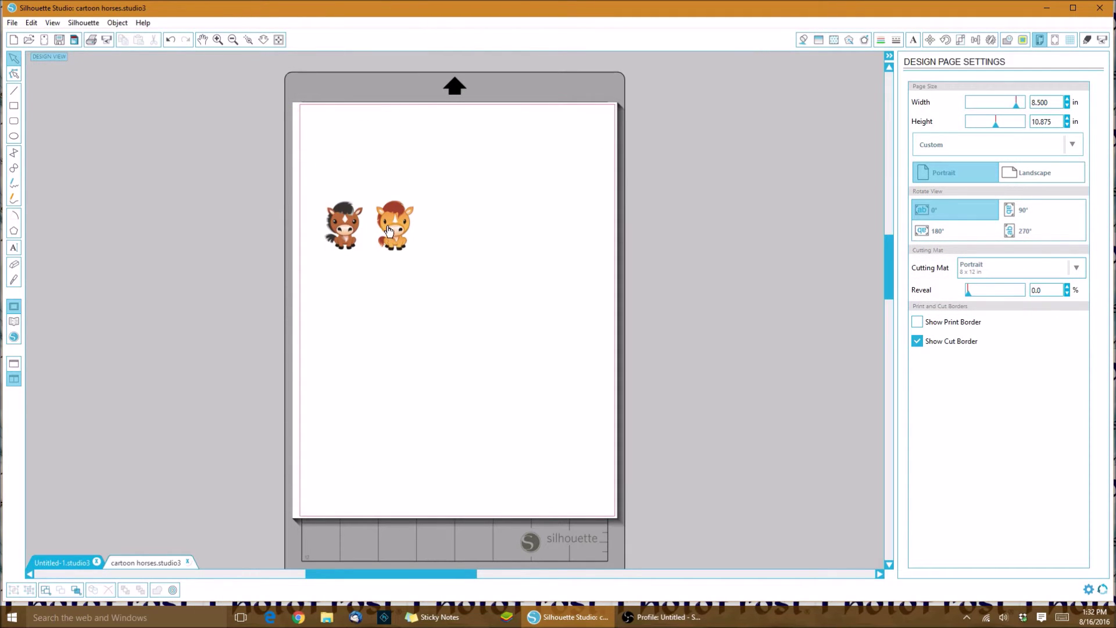
{"action": "left_click_drag", "start_coordinate": [393, 228], "coordinate": [421, 260]}
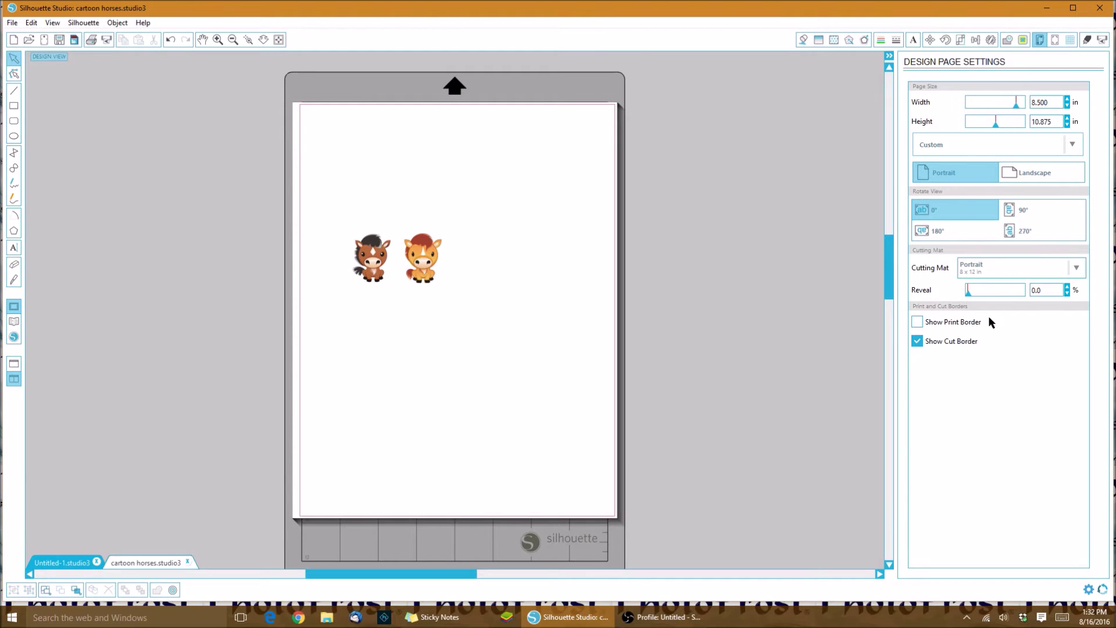
Add Type 1 (CAMEO, Portrait) registration marks and shift both horses further right.
{"action": "left_click", "coordinate": [930, 343]}
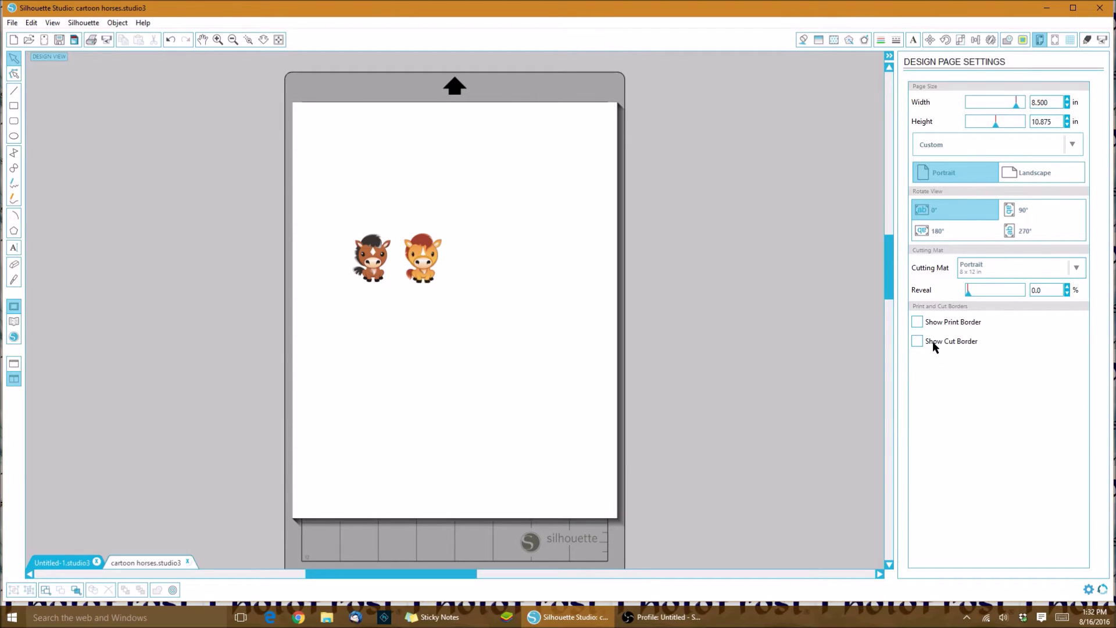
{"action": "left_click", "coordinate": [930, 343]}
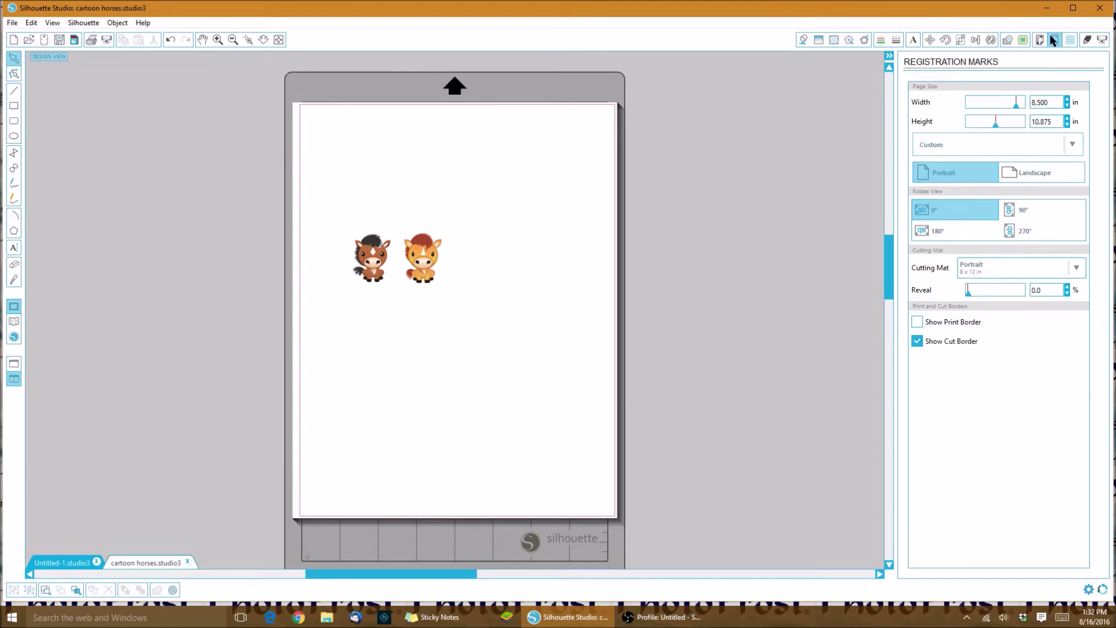
{"action": "left_click", "coordinate": [971, 110]}
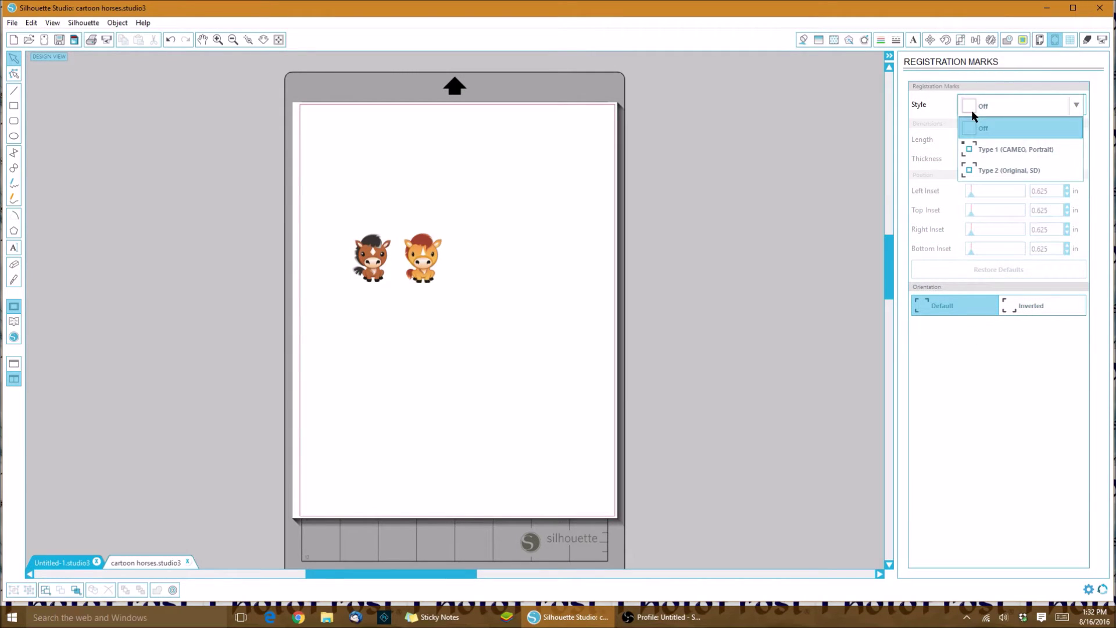
{"action": "left_click", "coordinate": [982, 152]}
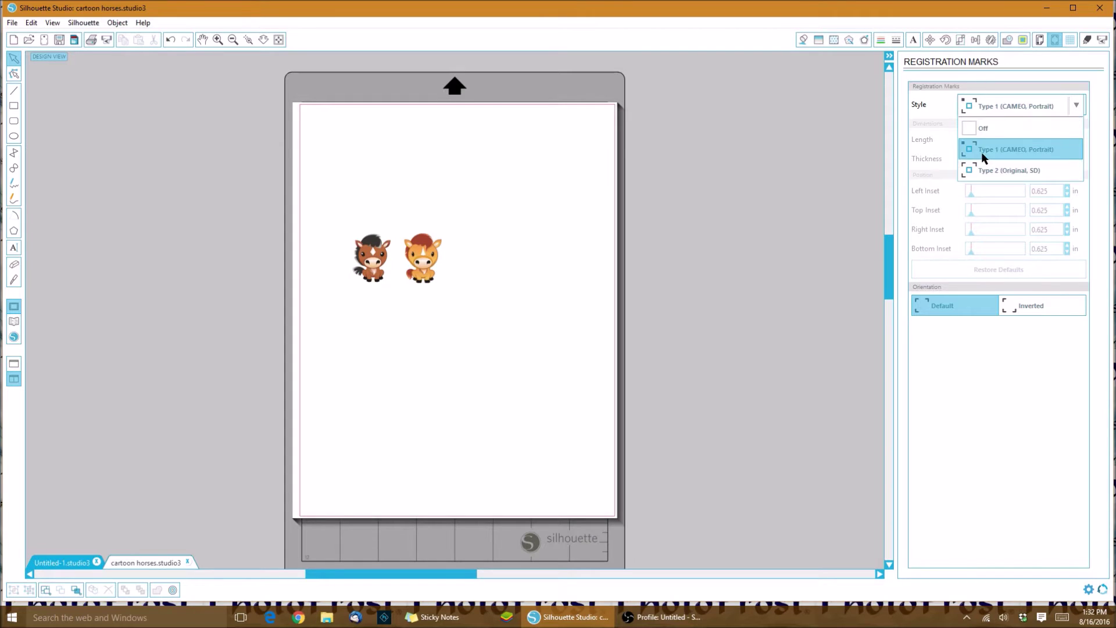
{"action": "left_click", "coordinate": [980, 151]}
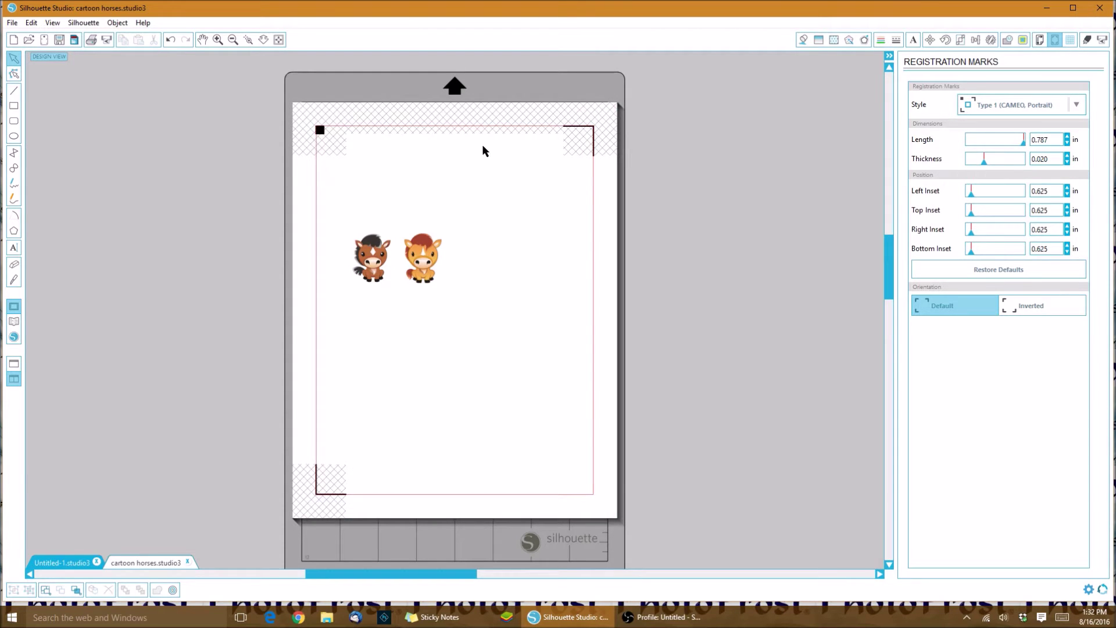
{"action": "left_click_drag", "start_coordinate": [416, 246], "coordinate": [497, 239]}
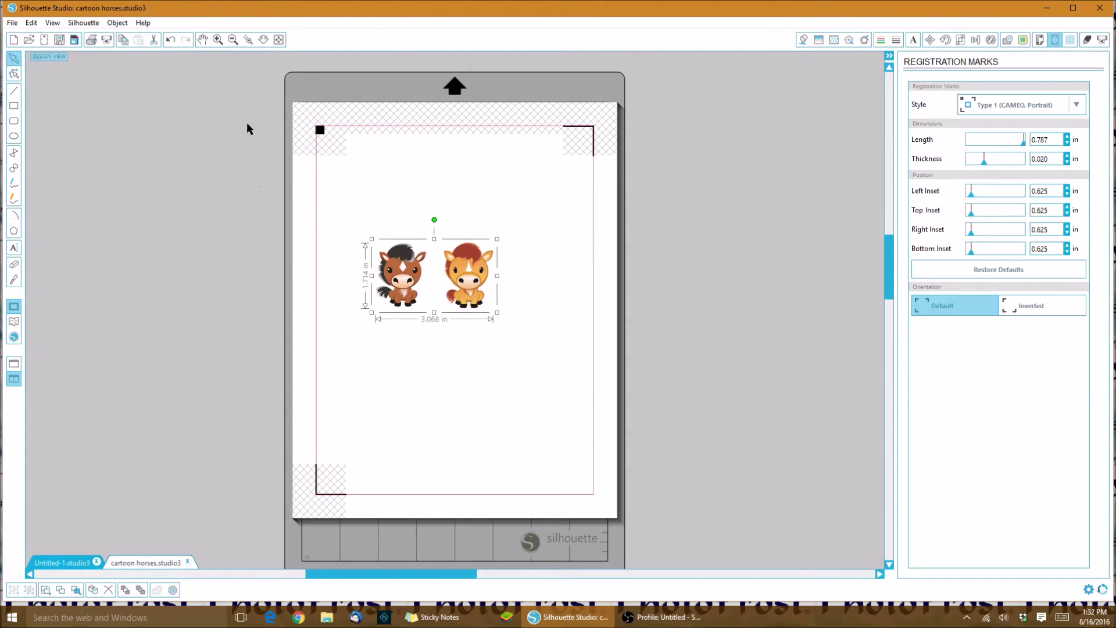
Zoom in three levels on the two horses and deselect them.
{"action": "left_click", "coordinate": [218, 39]}
{"action": "left_click", "coordinate": [218, 39]}
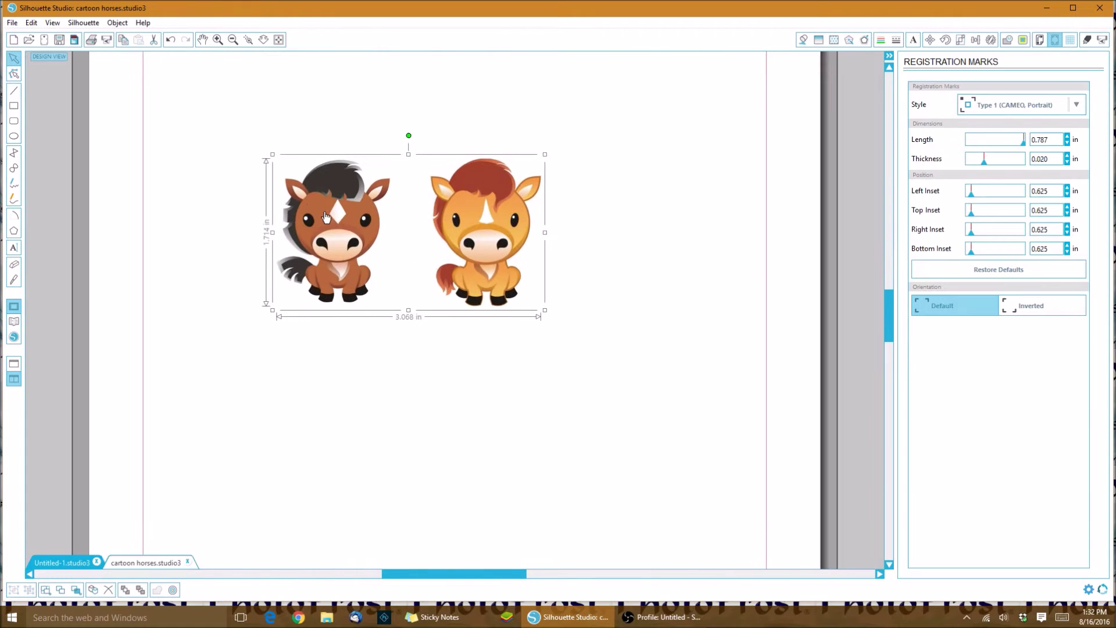
{"action": "left_click", "coordinate": [218, 38]}
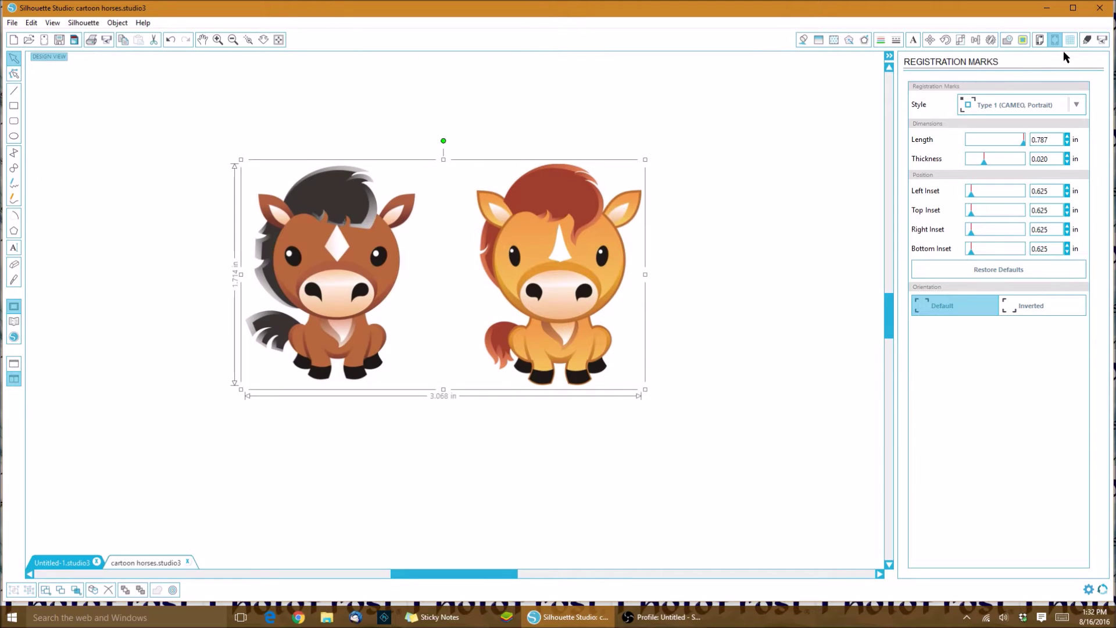
{"action": "left_click", "coordinate": [672, 254]}
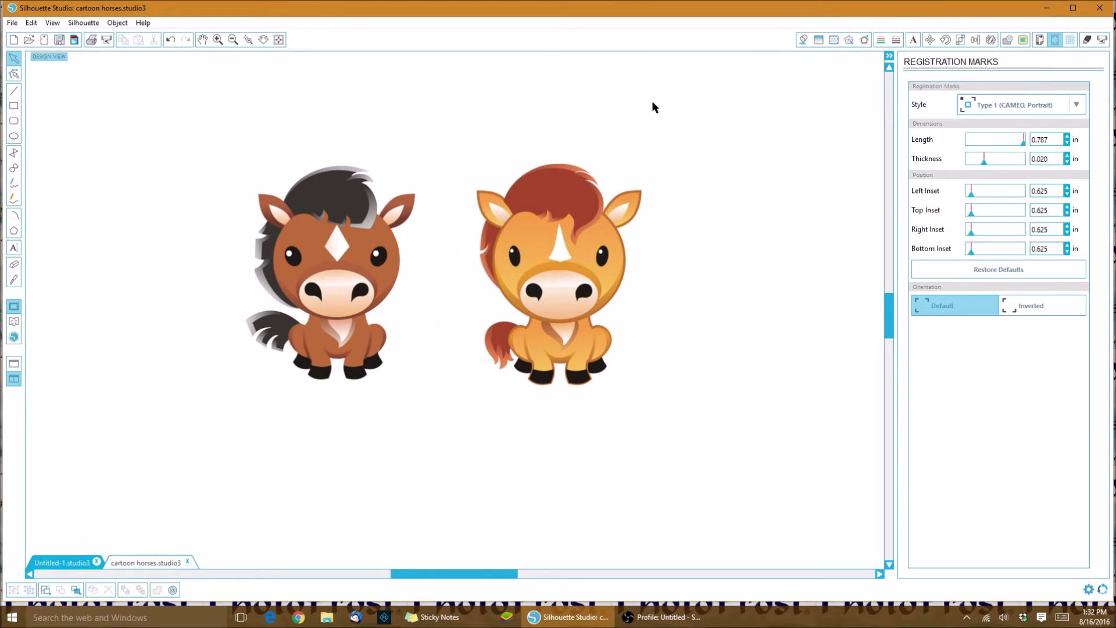
{"action": "left_click", "coordinate": [1022, 39]}
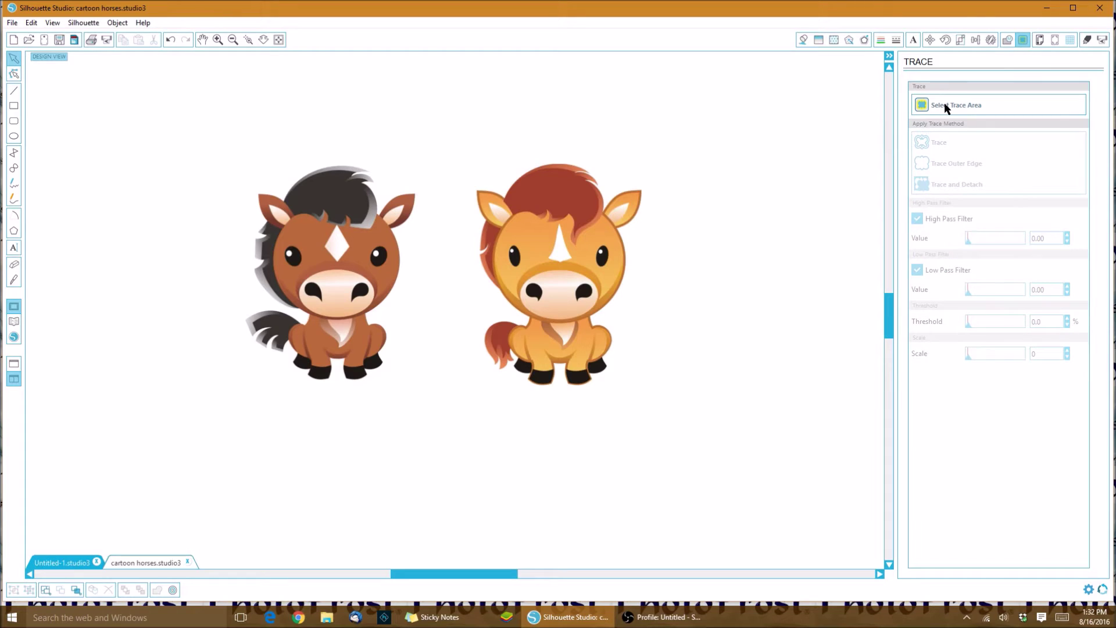
Draw a trace area around both horses and turn off the High Pass Filter.
{"action": "left_click", "coordinate": [944, 104]}
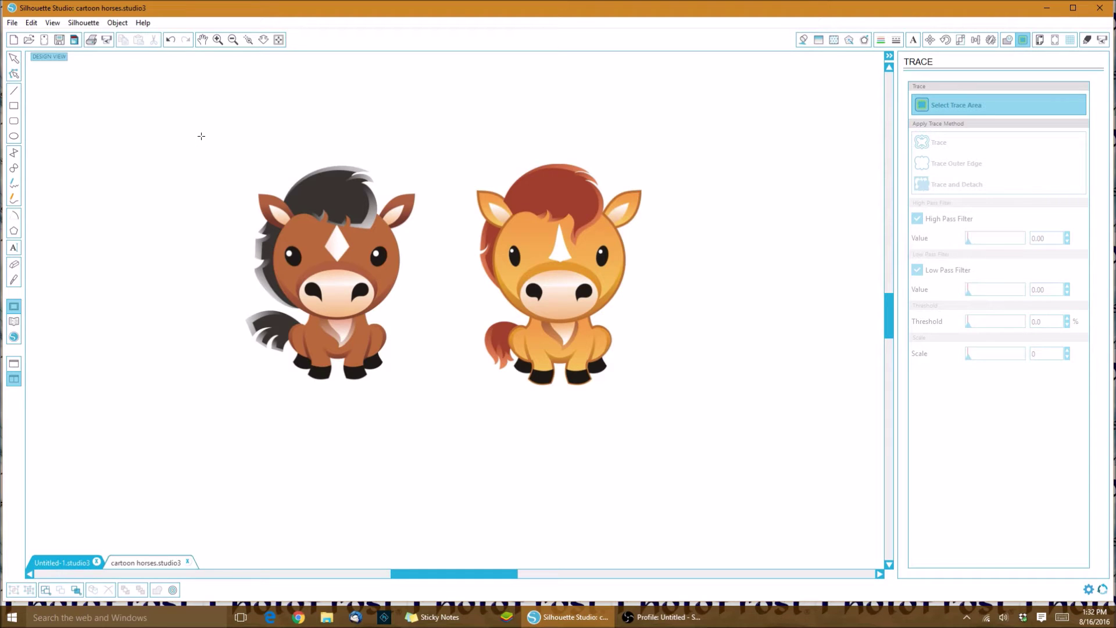
{"action": "mouse_move", "coordinate": [201, 136]}
{"action": "left_mouse_down"}
{"action": "mouse_move", "coordinate": [420, 263]}
{"action": "mouse_move", "coordinate": [691, 448]}
{"action": "left_mouse_up"}
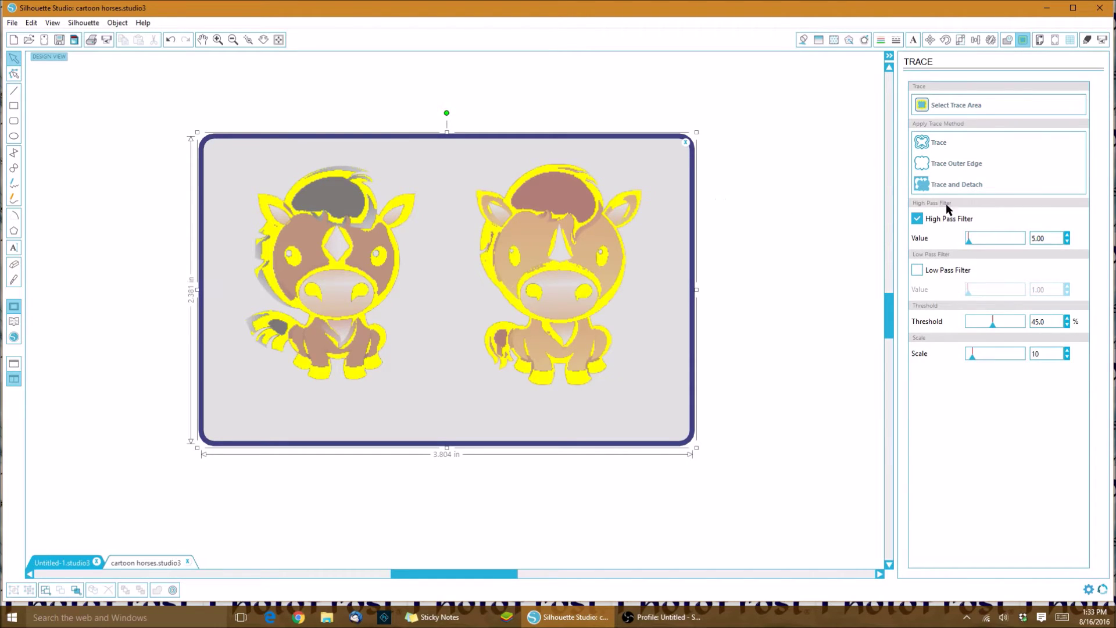
{"action": "left_click", "coordinate": [917, 218]}
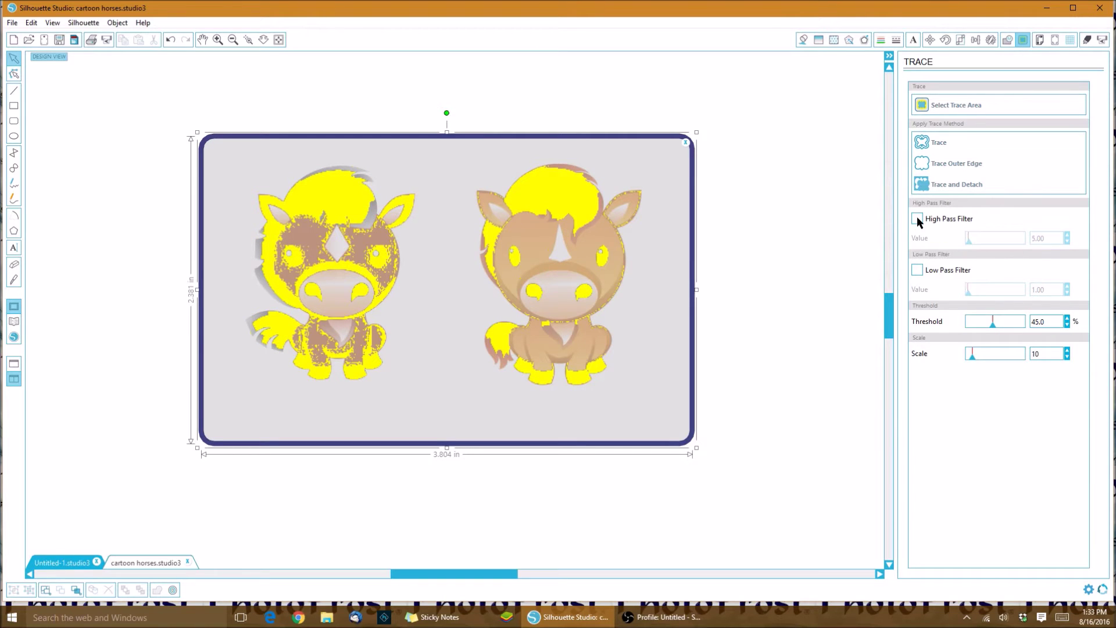
Enable Low Pass Filter, raise threshold to 86.1%, lower scale to 4, then trace.
{"action": "left_click", "coordinate": [917, 270]}
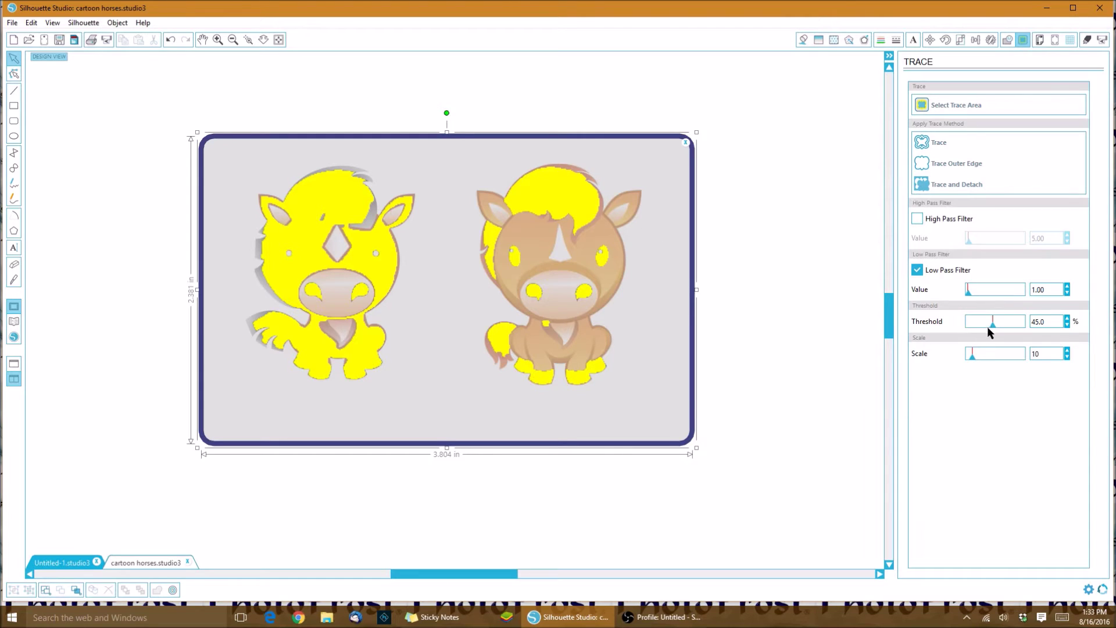
{"action": "left_click_drag", "start_coordinate": [991, 323], "coordinate": [1005, 322]}
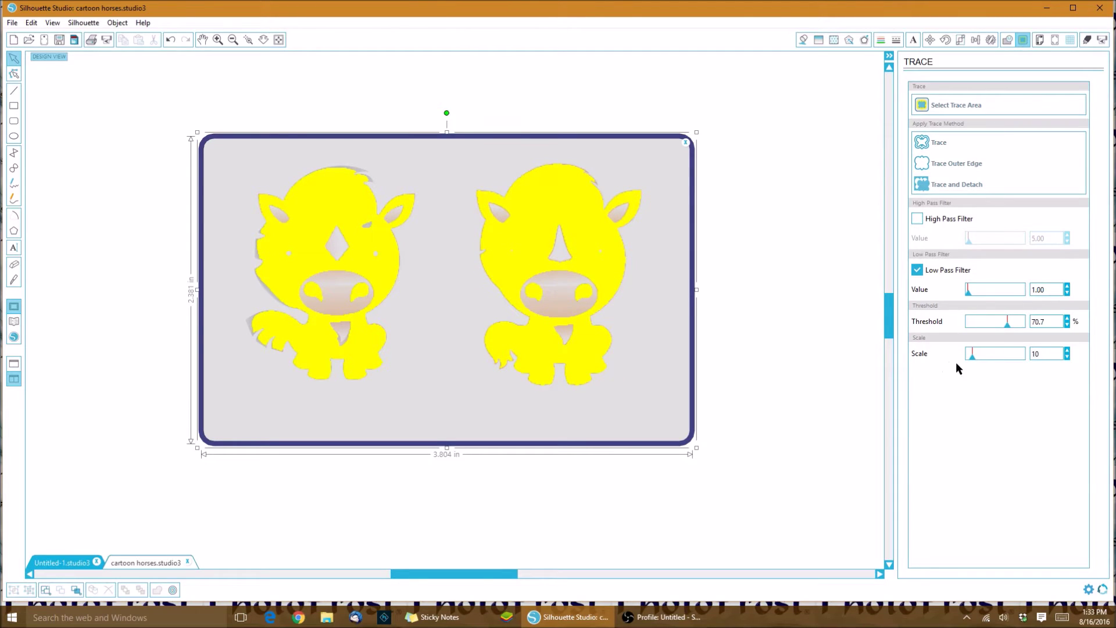
{"action": "left_click_drag", "start_coordinate": [971, 360], "coordinate": [963, 359]}
{"action": "left_click_drag", "start_coordinate": [1011, 324], "coordinate": [1013, 325]}
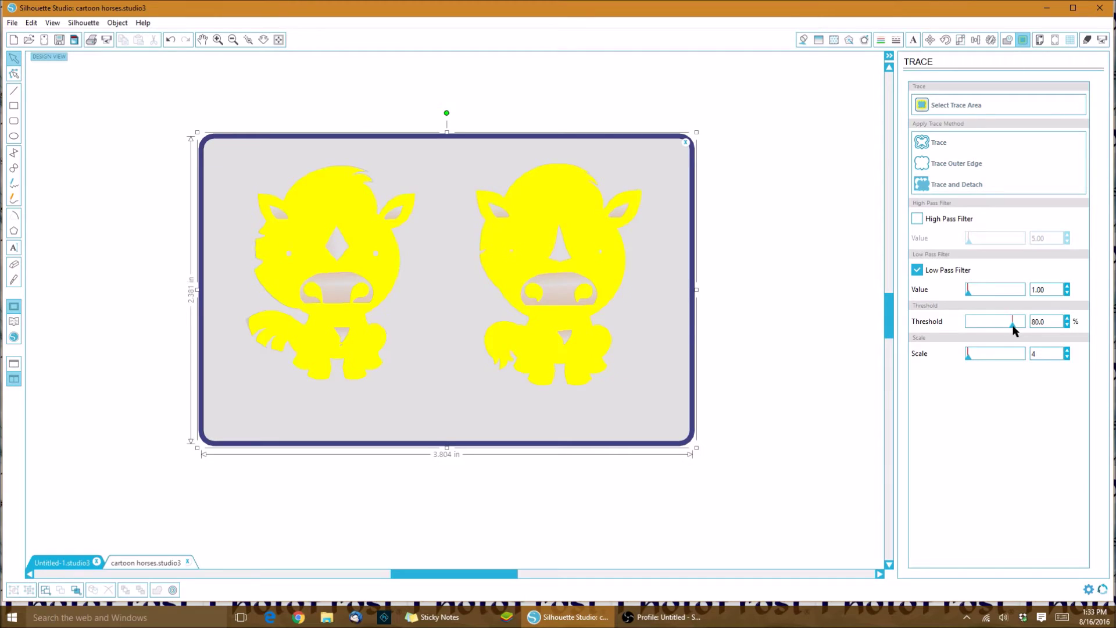
{"action": "left_click_drag", "start_coordinate": [1013, 325], "coordinate": [1015, 325]}
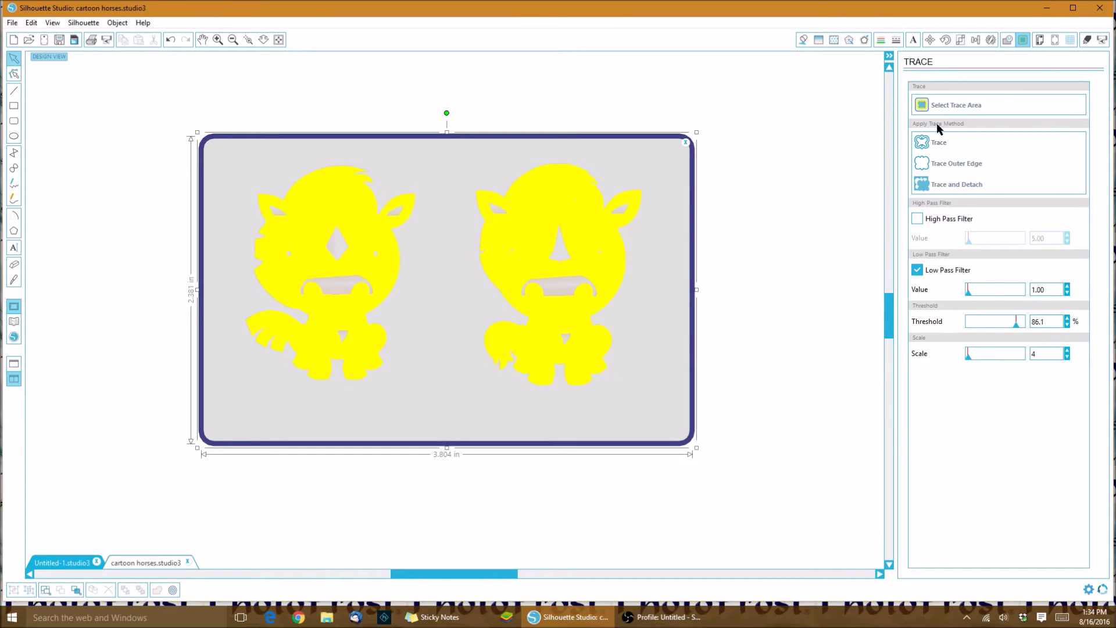
{"action": "left_click", "coordinate": [934, 145]}
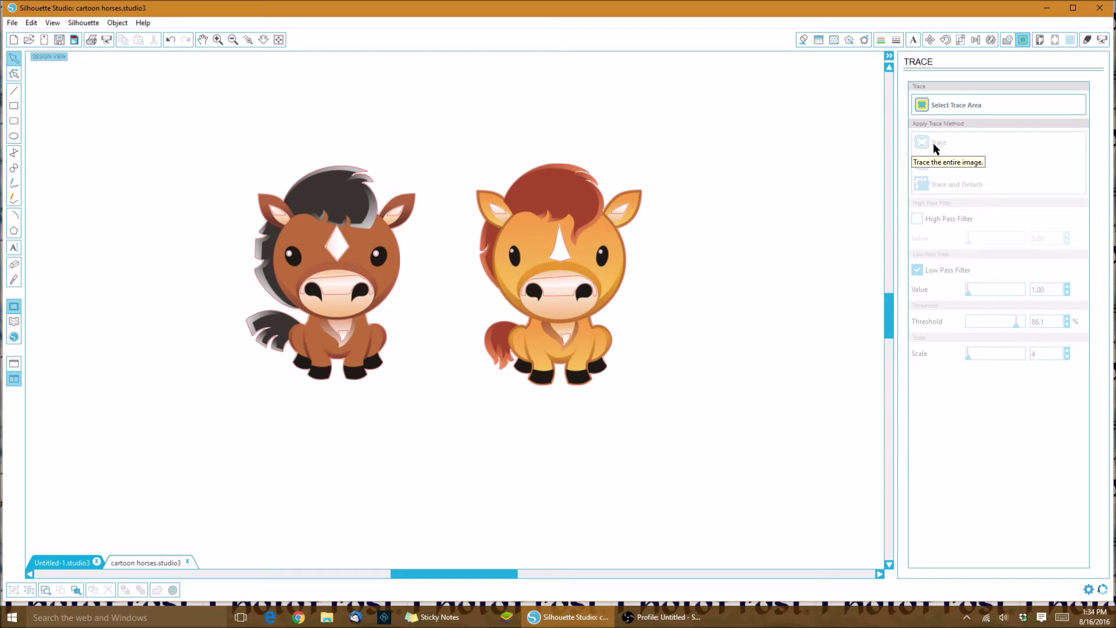
Undo the full trace, use Trace Outer Edge, and pull the horses off their outlines to inspect.
{"action": "key", "text": "ctrl+z"}
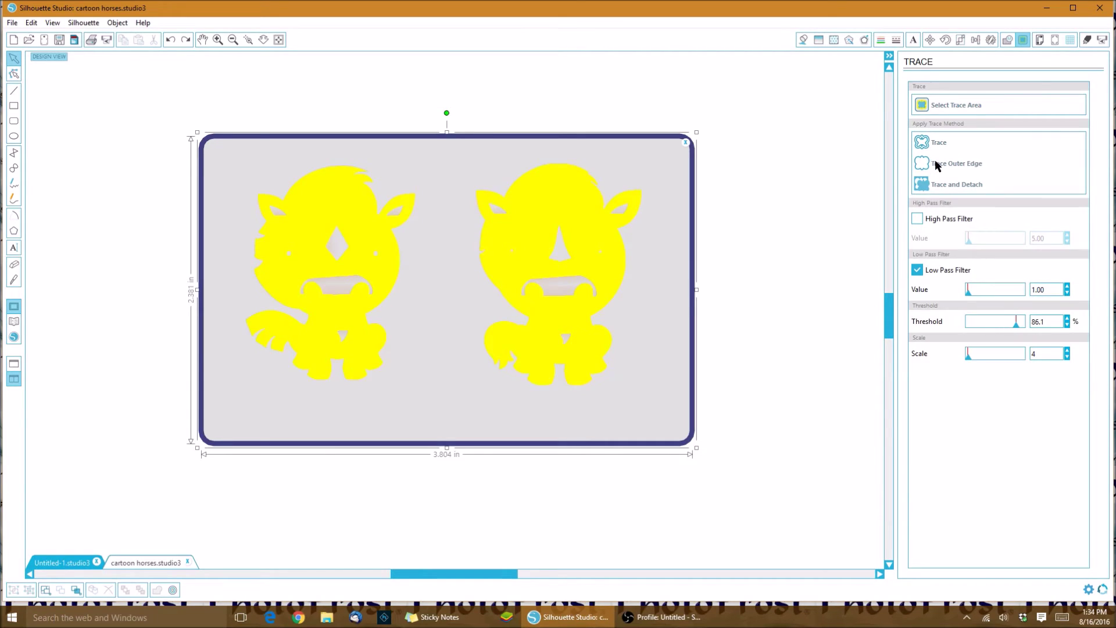
{"action": "left_click", "coordinate": [935, 161]}
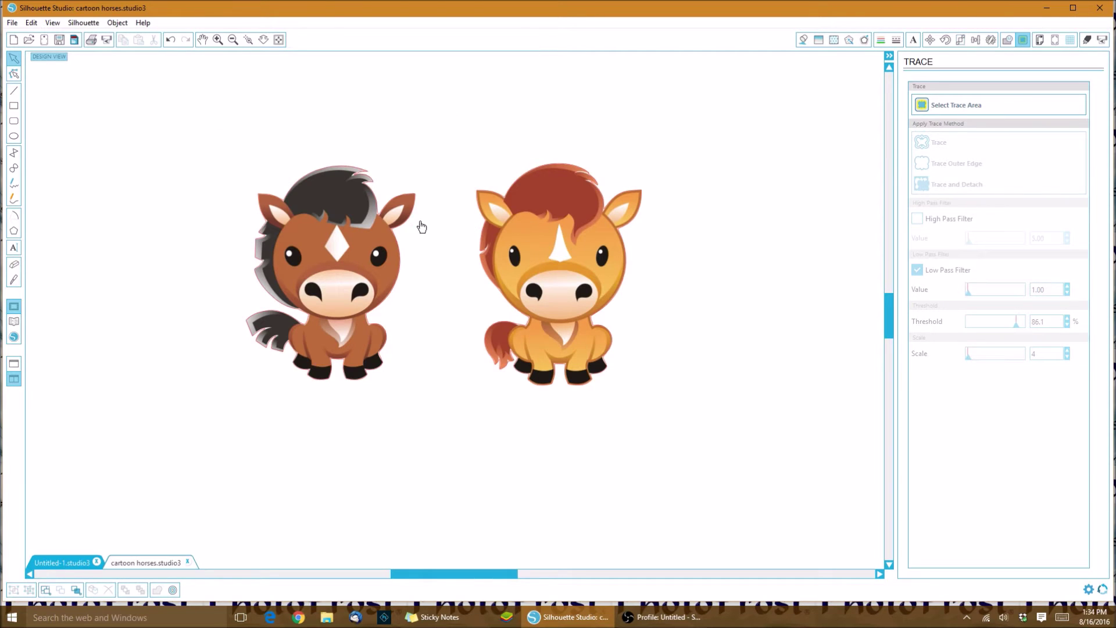
{"action": "left_click", "coordinate": [218, 38]}
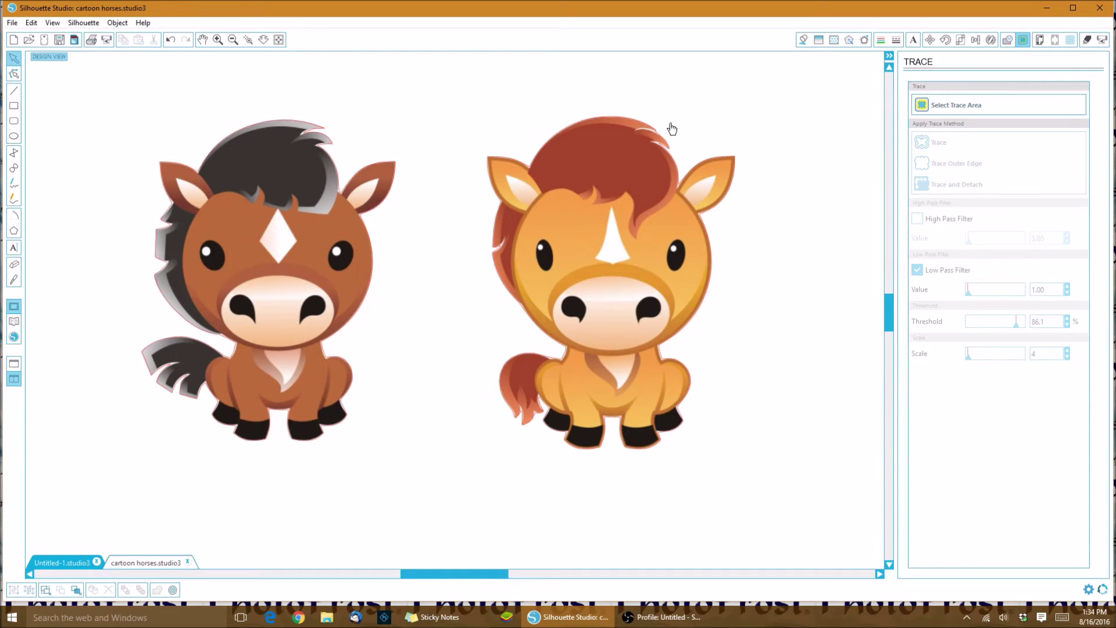
{"action": "mouse_move", "coordinate": [596, 205]}
{"action": "left_mouse_down"}
{"action": "mouse_move", "coordinate": [409, 314]}
{"action": "mouse_move", "coordinate": [398, 345]}
{"action": "mouse_move", "coordinate": [516, 349]}
{"action": "left_mouse_up"}
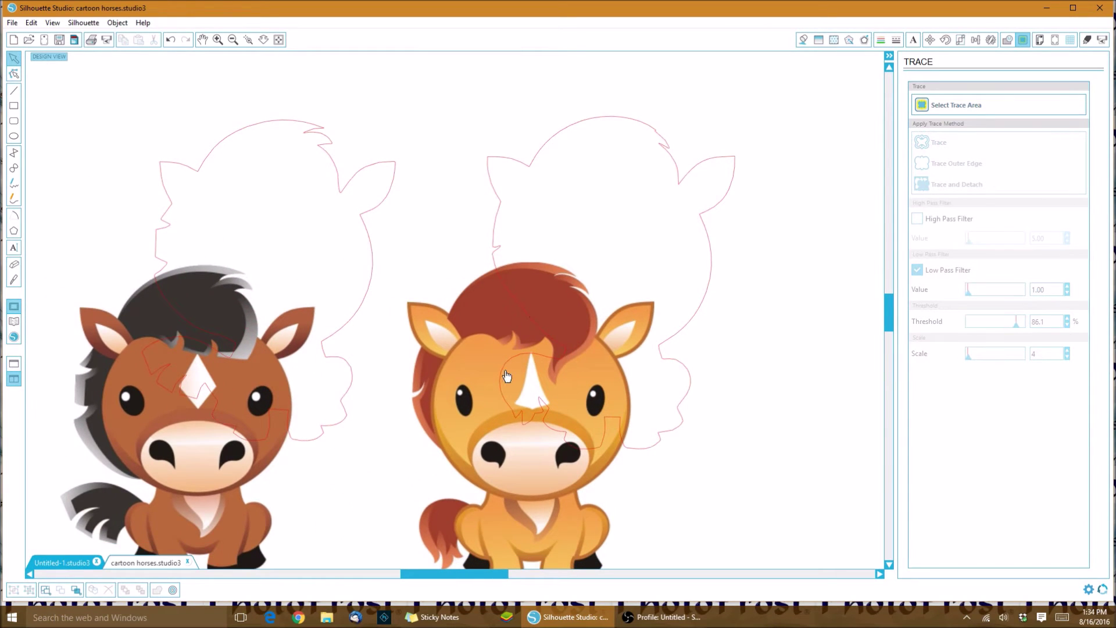
Put both horses back on their traced outlines, then marquee-select and group them.
{"action": "left_click", "coordinate": [170, 41]}
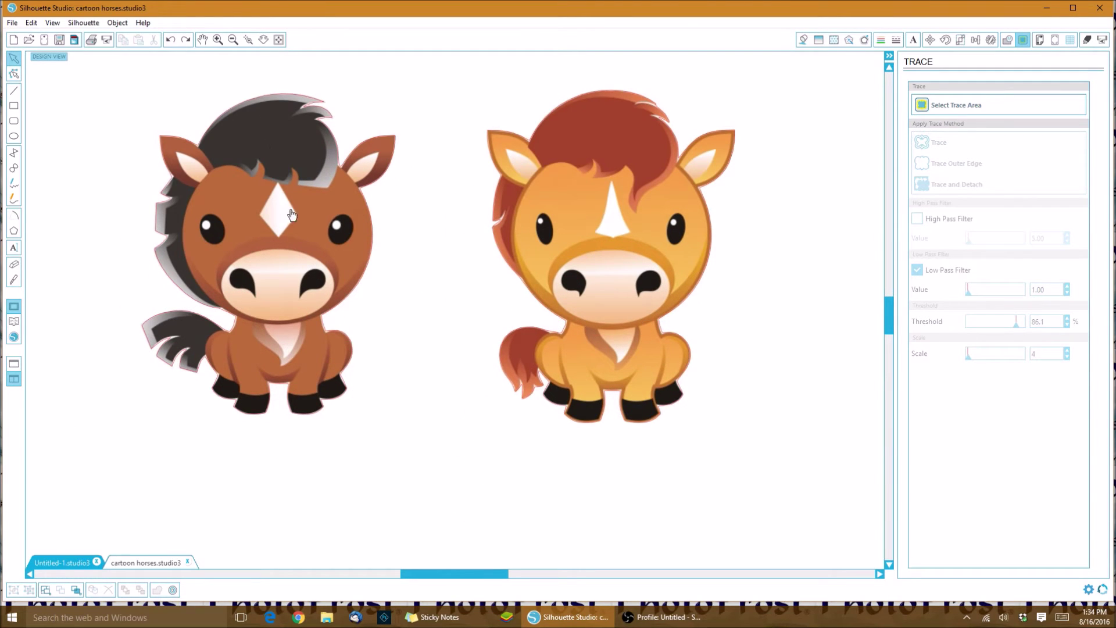
{"action": "left_click", "coordinate": [232, 40]}
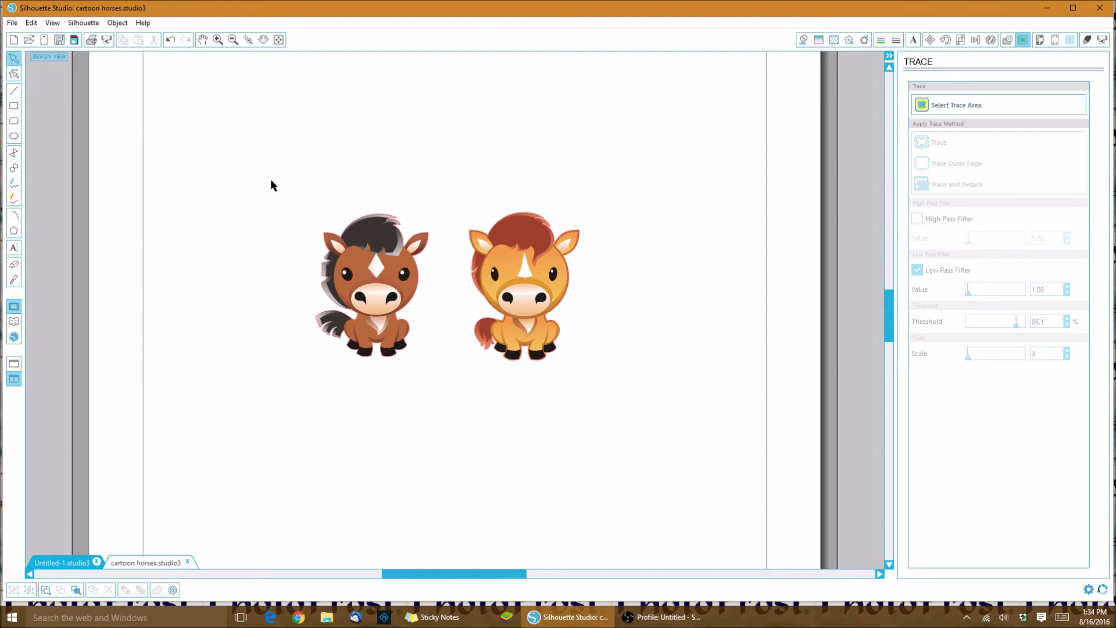
{"action": "left_click_drag", "start_coordinate": [316, 233], "coordinate": [446, 327]}
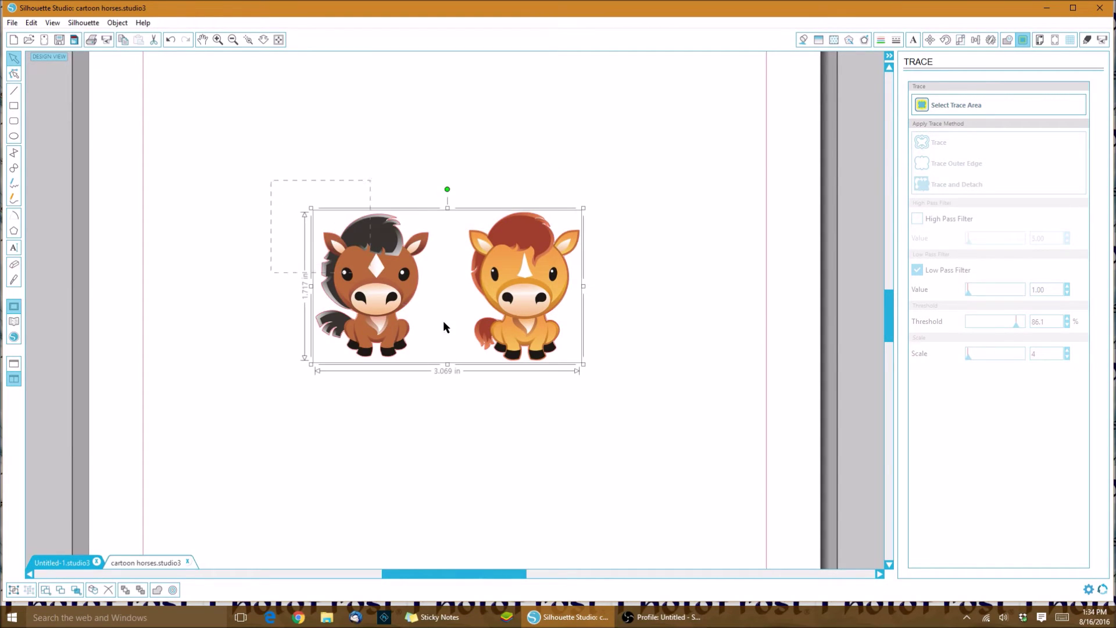
{"action": "left_click_drag", "start_coordinate": [533, 364], "coordinate": [602, 388]}
{"action": "right_click", "coordinate": [398, 290]}
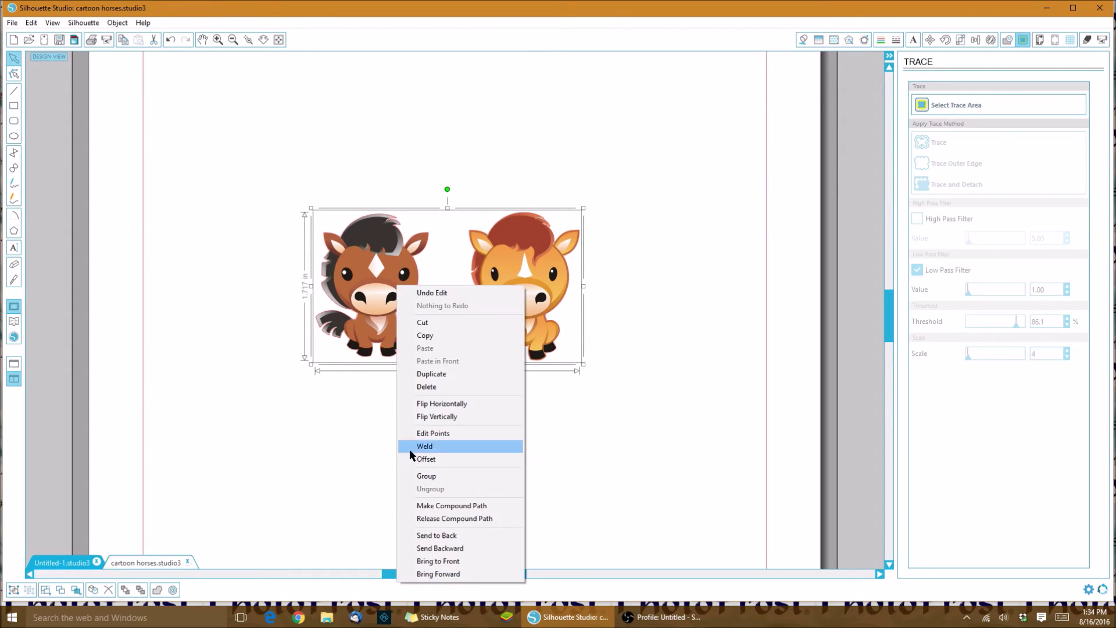
{"action": "left_click", "coordinate": [426, 476]}
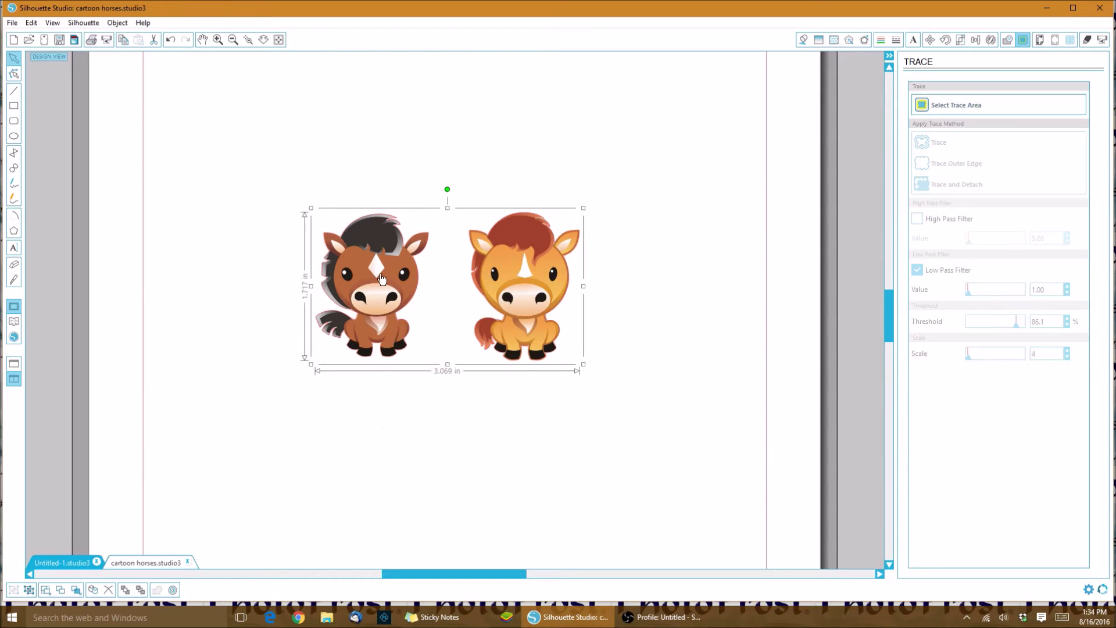
{"action": "left_click", "coordinate": [375, 411]}
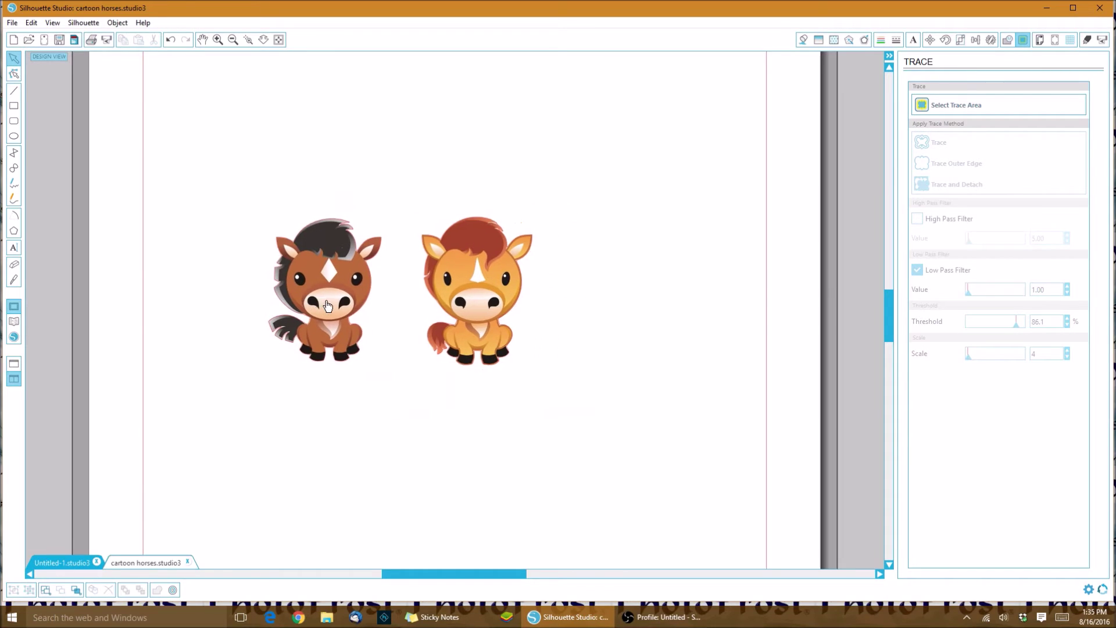
Knife-cut a straight line between the horses, then drag the brown and orange horses apart.
{"action": "left_click", "coordinate": [14, 281]}
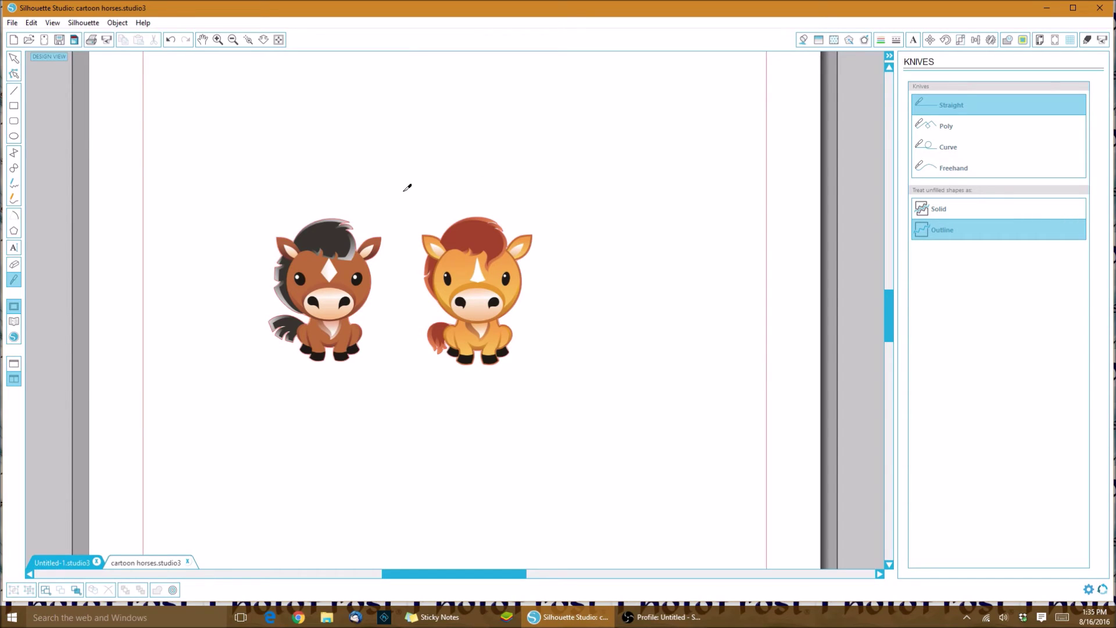
{"action": "left_click_drag", "start_coordinate": [405, 183], "coordinate": [411, 382]}
{"action": "left_click", "coordinate": [13, 58]}
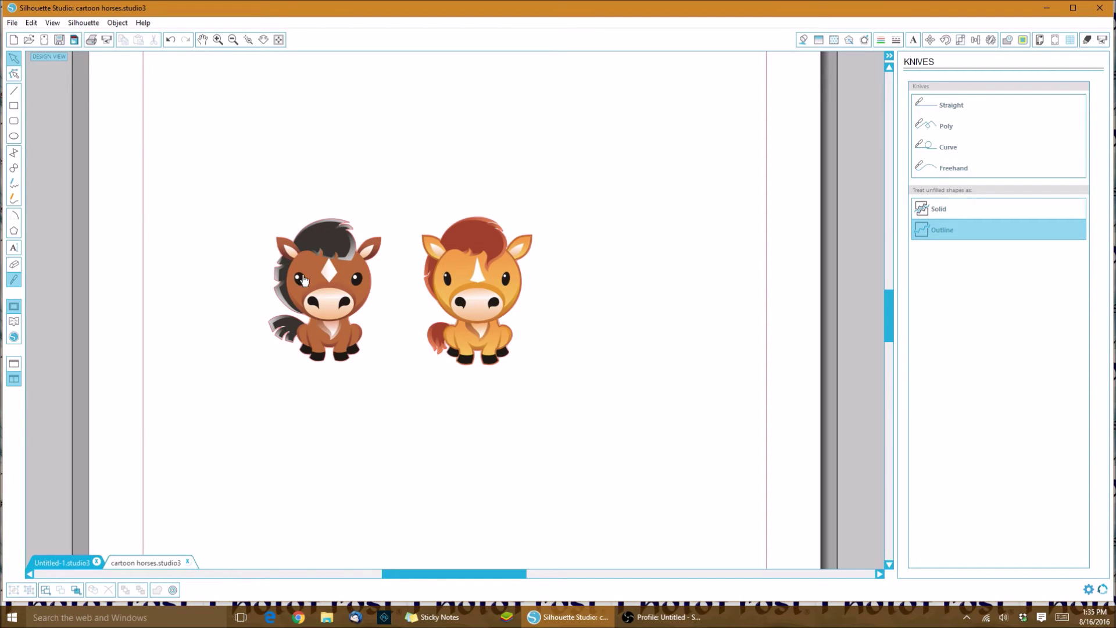
{"action": "left_click_drag", "start_coordinate": [304, 280], "coordinate": [217, 240]}
{"action": "left_click_drag", "start_coordinate": [472, 311], "coordinate": [463, 288]}
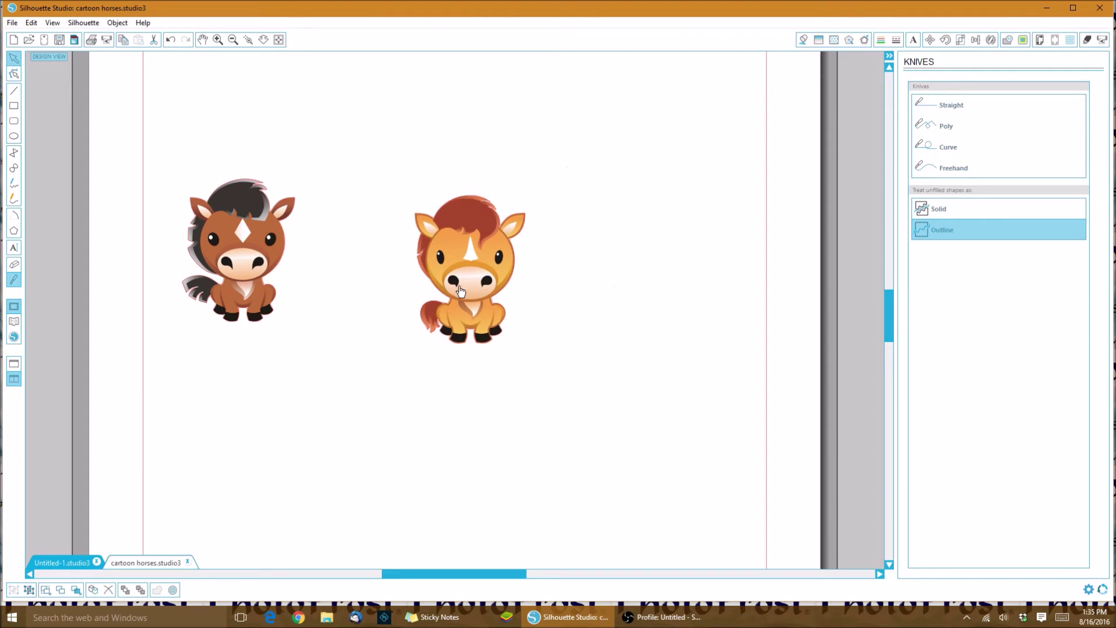
{"action": "left_click", "coordinate": [232, 39]}
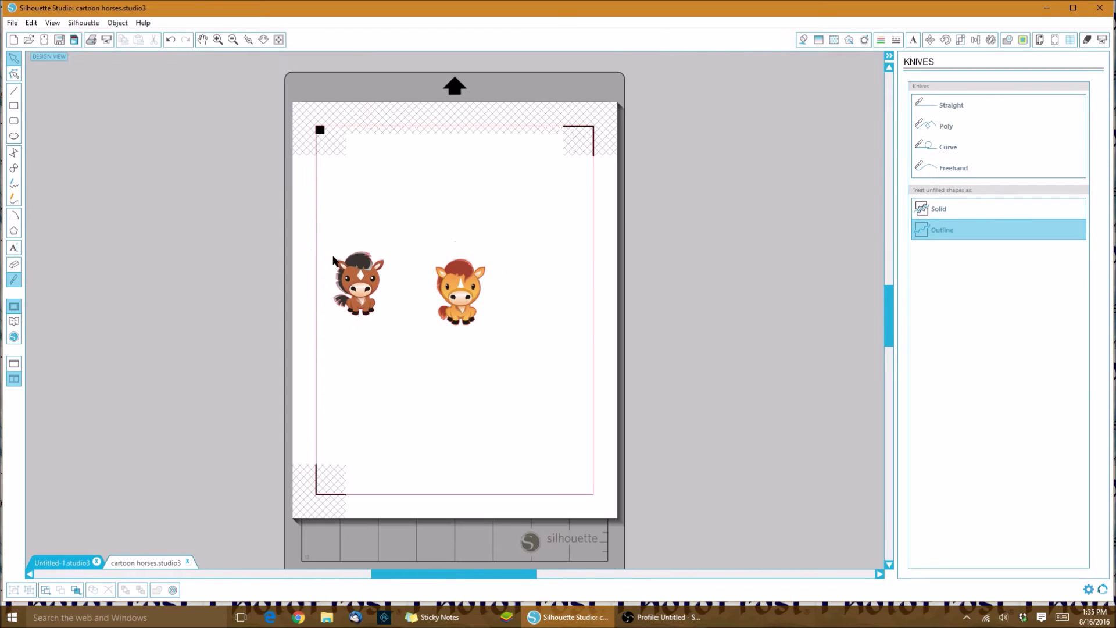
Move the brown horse to the top-left corner and resize it to about 1.873 × 2.012 in.
{"action": "left_click_drag", "start_coordinate": [362, 278], "coordinate": [365, 186]}
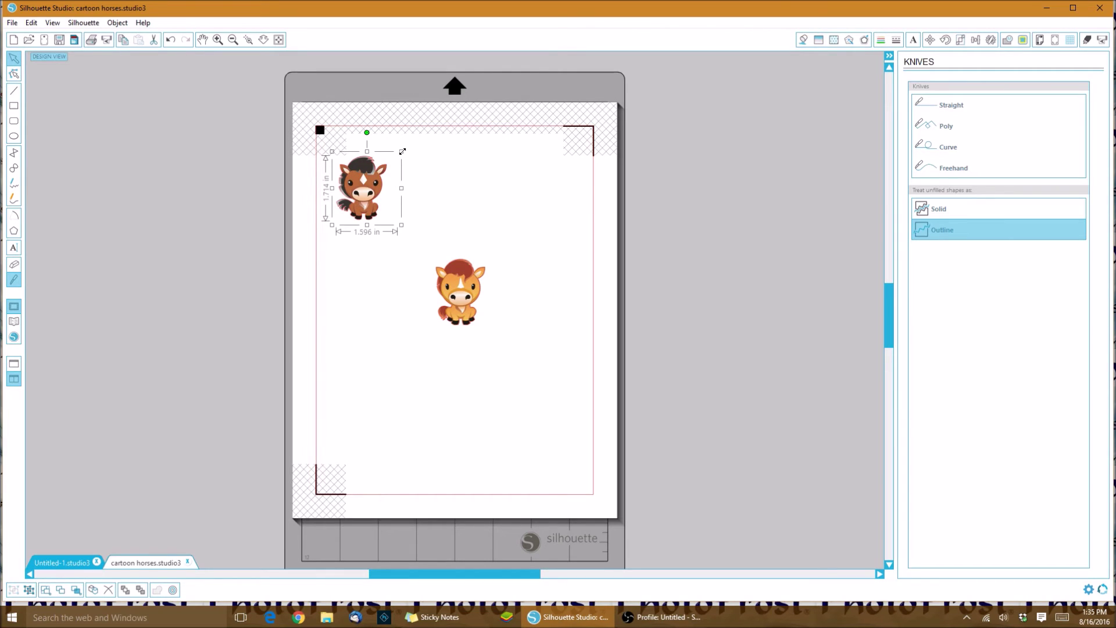
{"action": "mouse_move", "coordinate": [402, 151]}
{"action": "left_mouse_down"}
{"action": "mouse_move", "coordinate": [390, 168]}
{"action": "mouse_move", "coordinate": [423, 148]}
{"action": "left_mouse_up"}
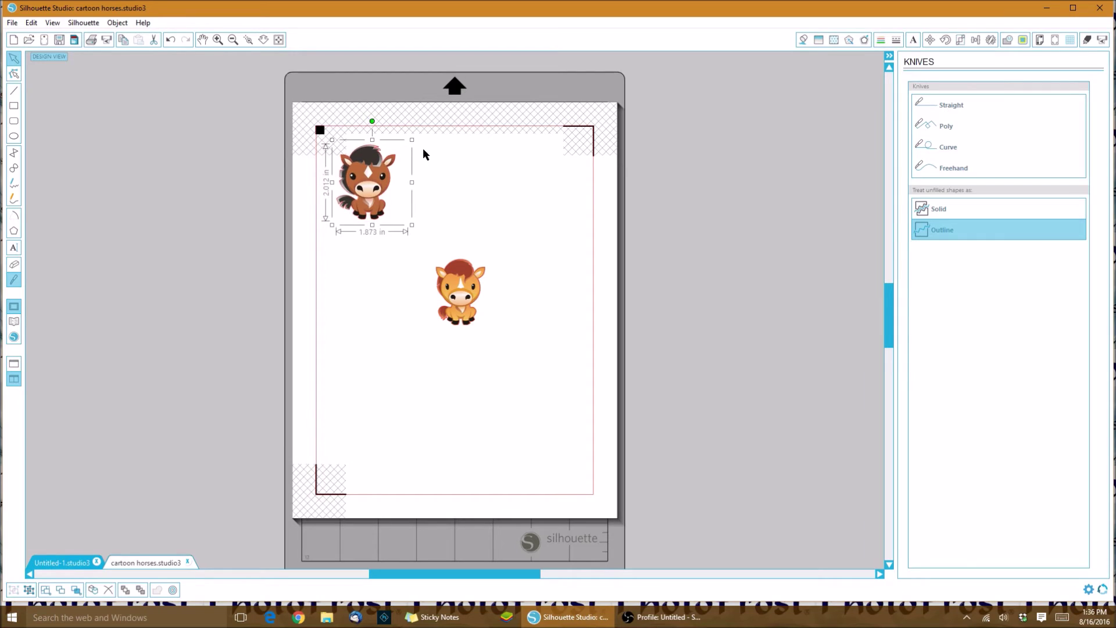
{"action": "left_click", "coordinate": [465, 308]}
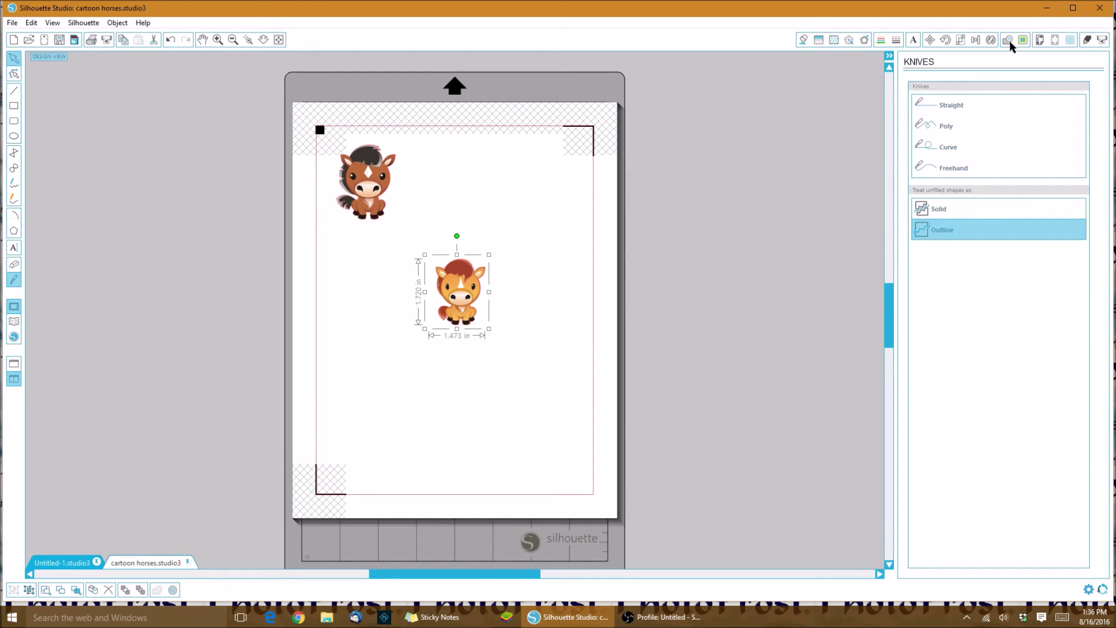
Scale the orange horse to 1.25 in high (about 1.071 × 1.251 in) and move it down-left.
{"action": "left_click", "coordinate": [960, 41]}
{"action": "left_click", "coordinate": [960, 41]}
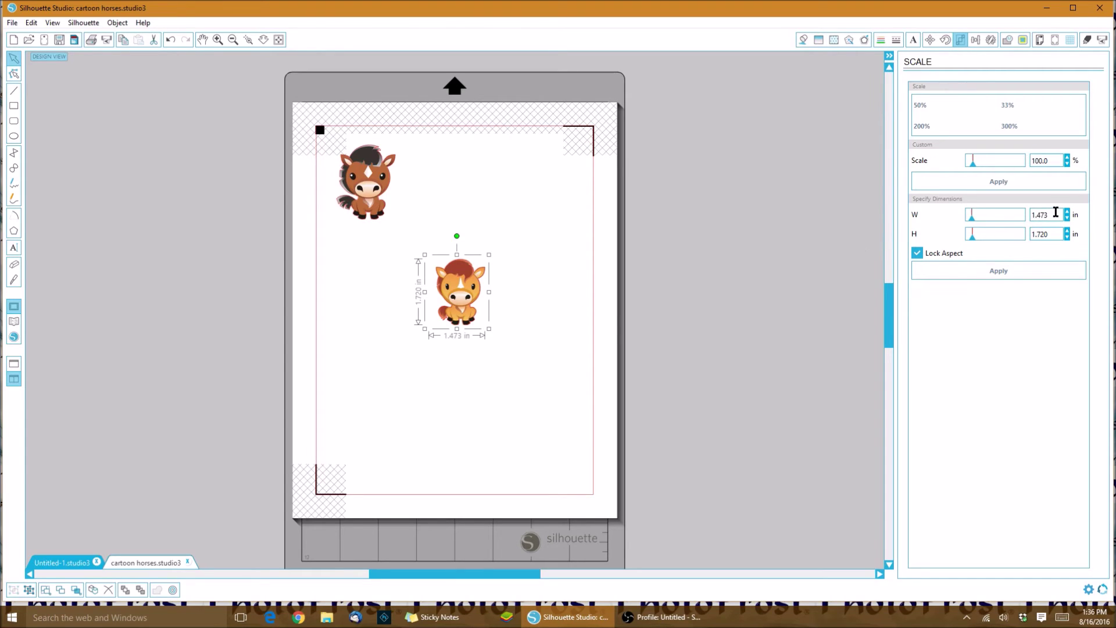
{"action": "left_click_drag", "start_coordinate": [1052, 216], "coordinate": [983, 220]}
{"action": "left_click_drag", "start_coordinate": [1051, 234], "coordinate": [1015, 238]}
{"action": "type", "text": "2.5"}
{"action": "key", "text": "Return"}
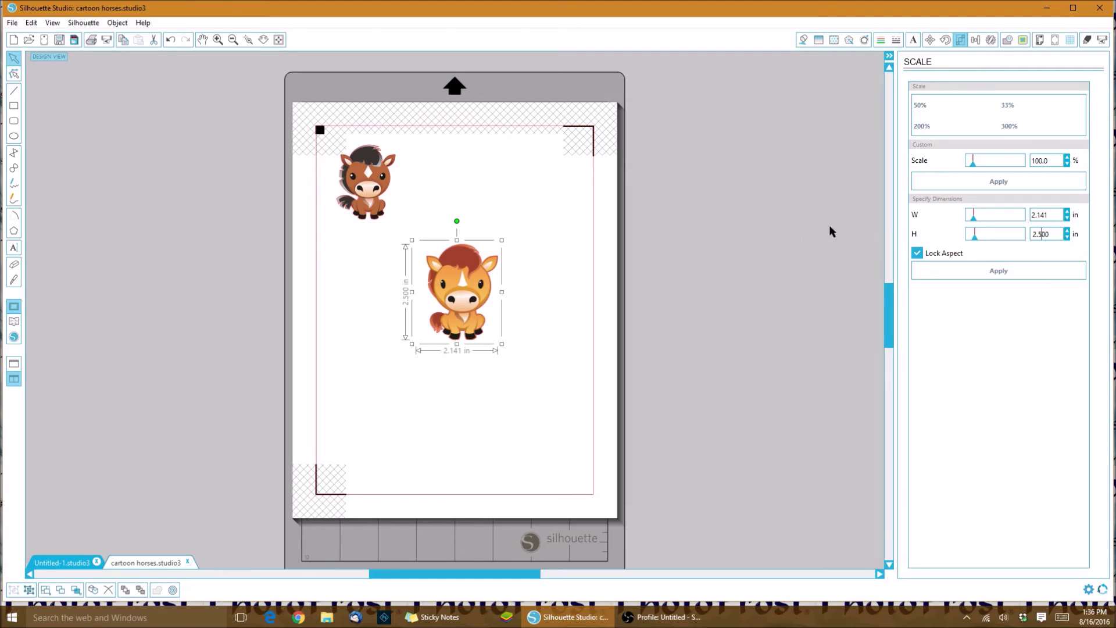
{"action": "left_click_drag", "start_coordinate": [1051, 234], "coordinate": [990, 243]}
{"action": "type", "text": "1.25"}
{"action": "key", "text": "Return"}
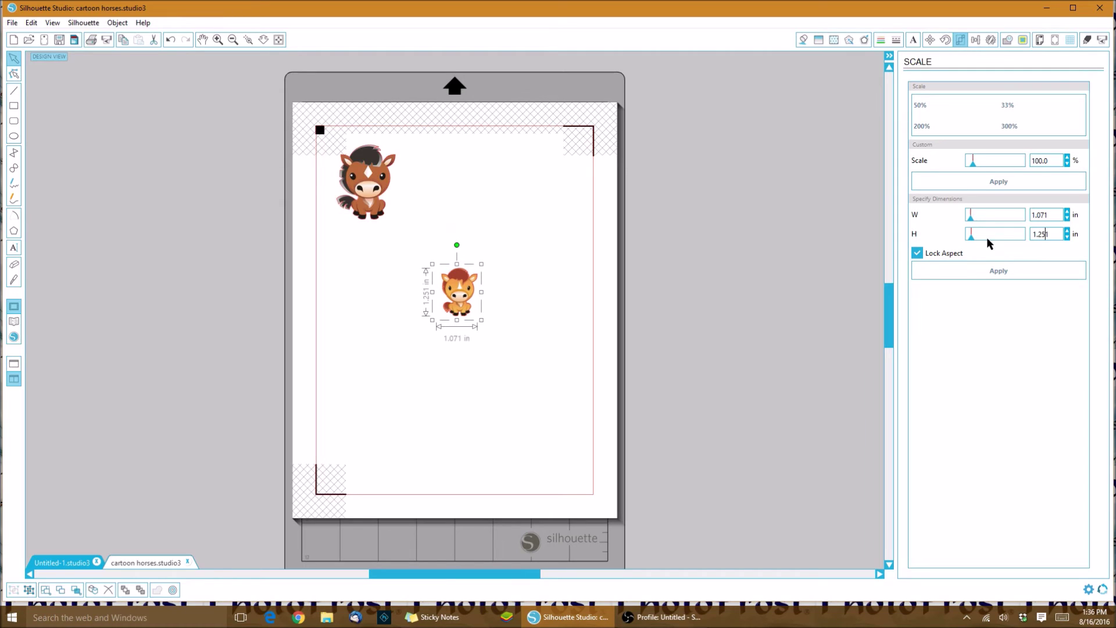
{"action": "left_click_drag", "start_coordinate": [456, 288], "coordinate": [393, 334]}
{"action": "left_click", "coordinate": [353, 173]}
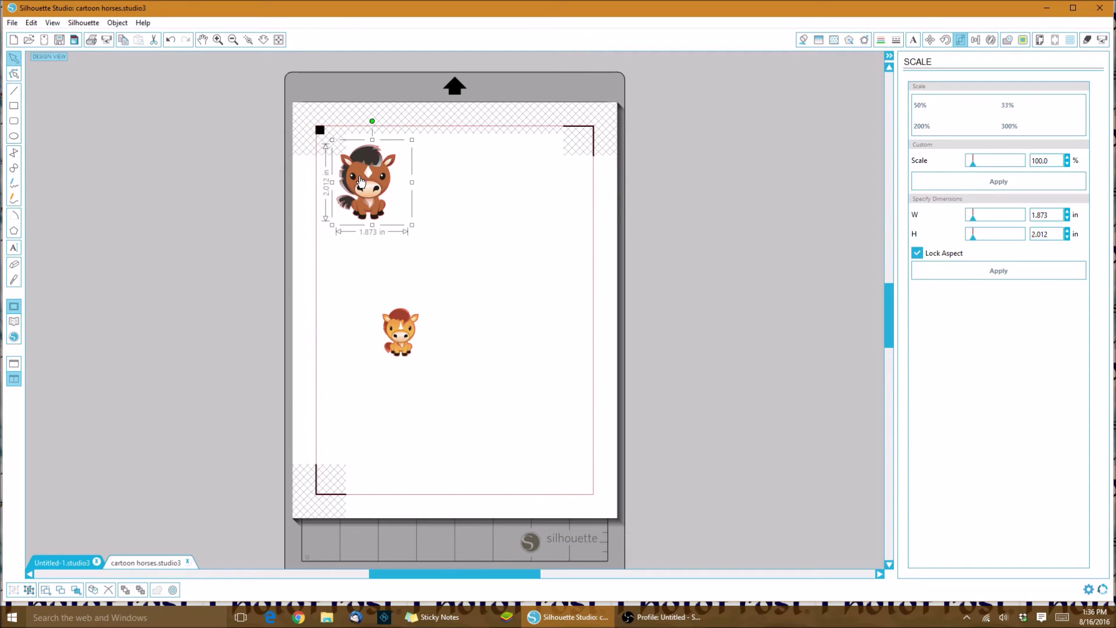
{"action": "right_click", "coordinate": [360, 181]}
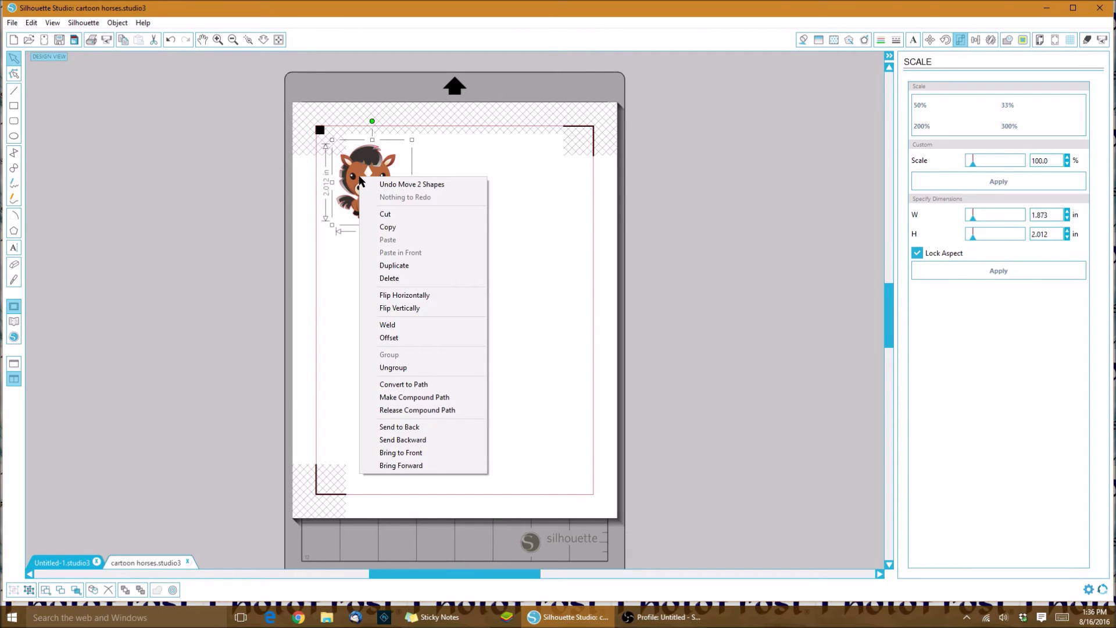
{"action": "left_click", "coordinate": [360, 182]}
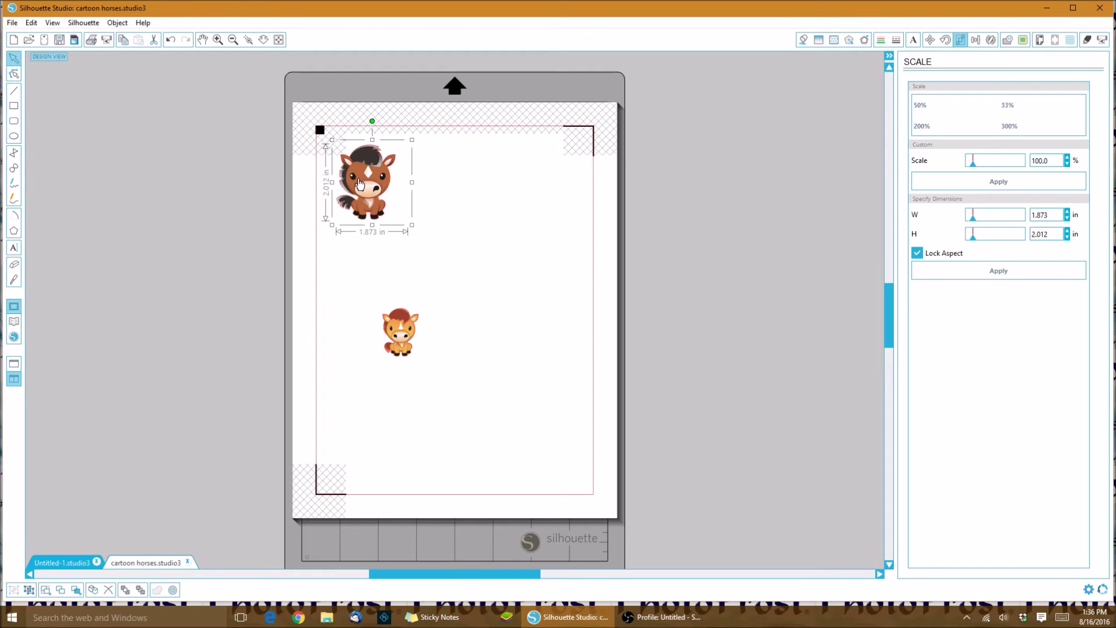
{"action": "right_click", "coordinate": [360, 183]}
{"action": "left_click", "coordinate": [395, 267]}
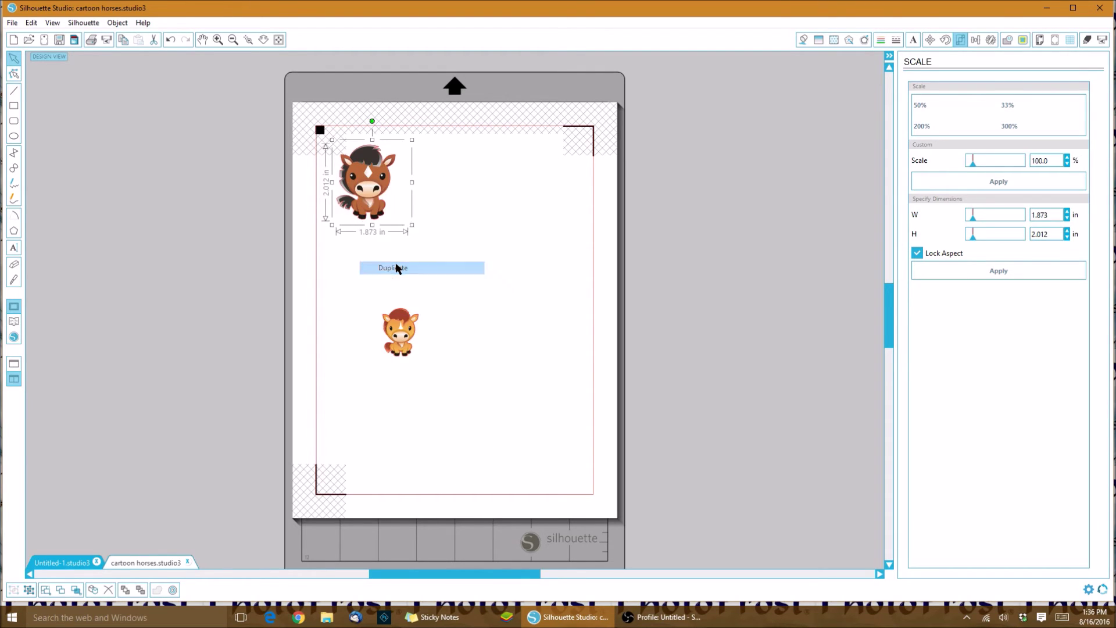
{"action": "left_click_drag", "start_coordinate": [376, 185], "coordinate": [296, 193]}
{"action": "right_click", "coordinate": [294, 188]}
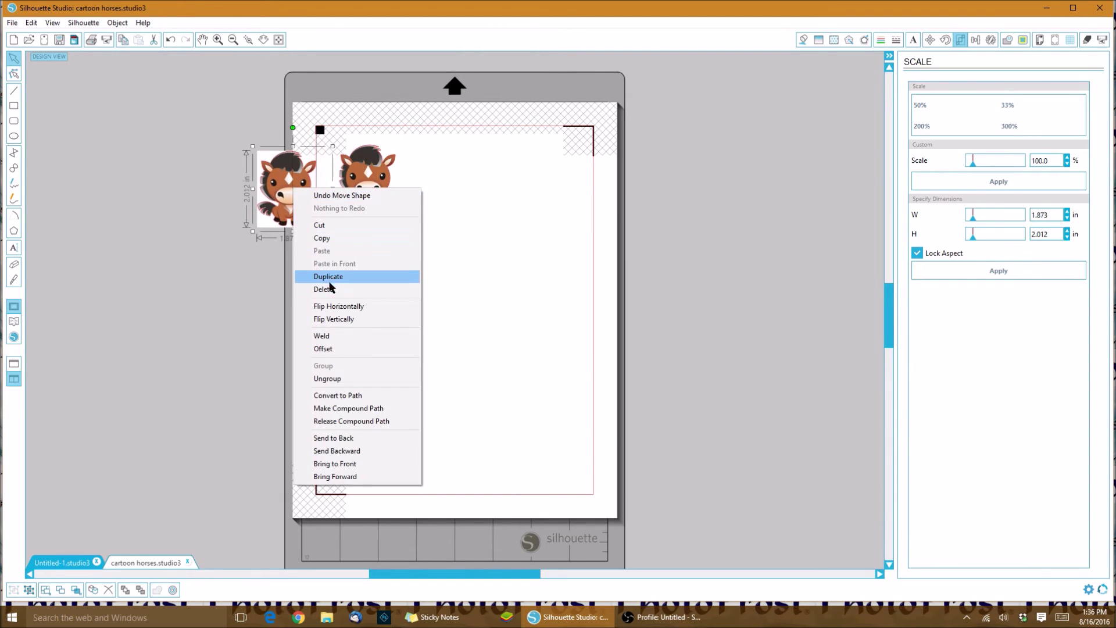
{"action": "left_click", "coordinate": [327, 289]}
{"action": "left_click", "coordinate": [371, 195]}
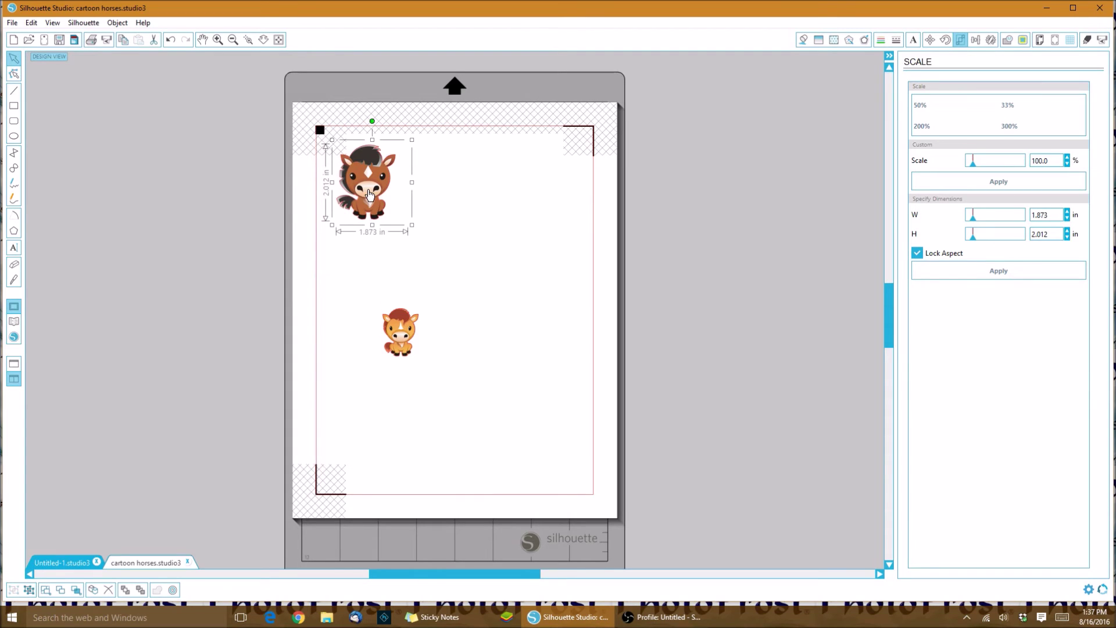
{"action": "left_click", "coordinate": [992, 40]}
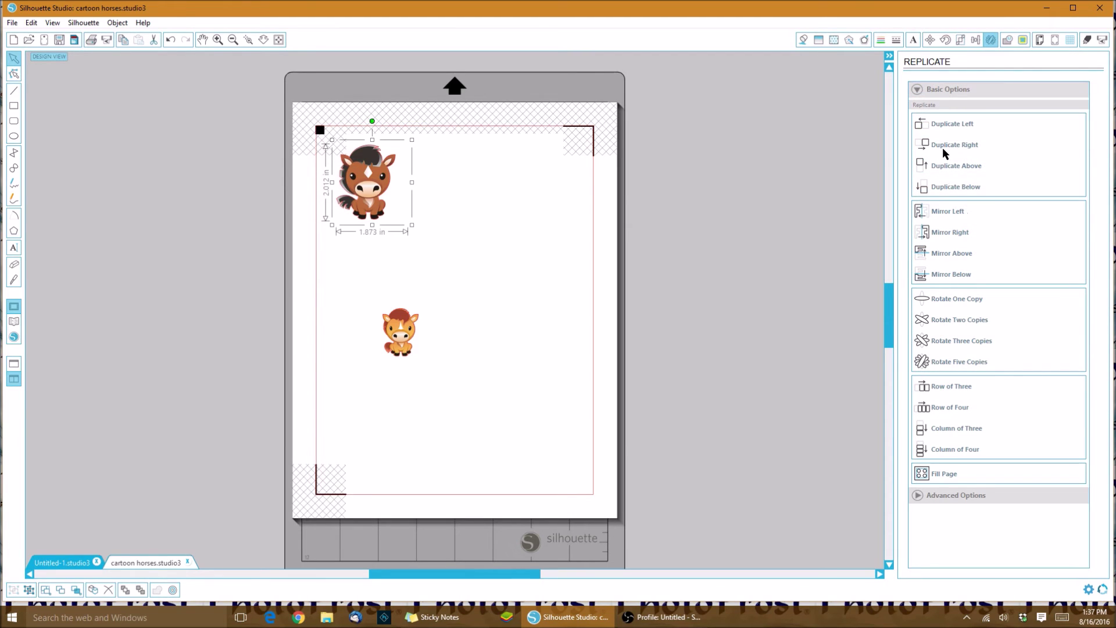
Duplicate the large horse right three times and tighten the spacing between the four horses.
{"action": "left_click", "coordinate": [950, 144]}
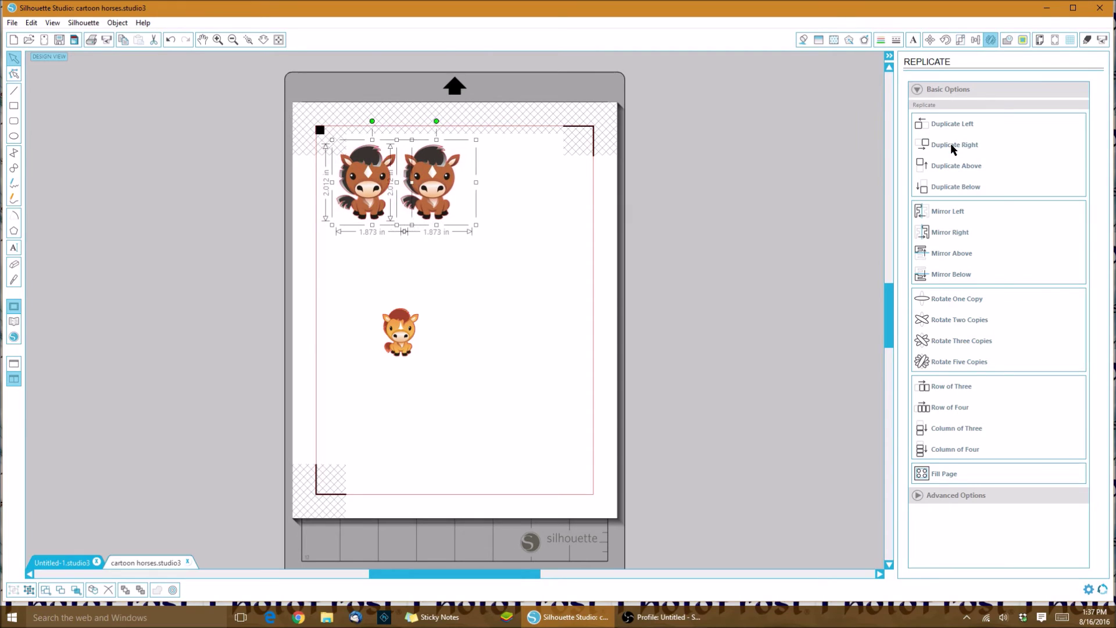
{"action": "left_click", "coordinate": [950, 144]}
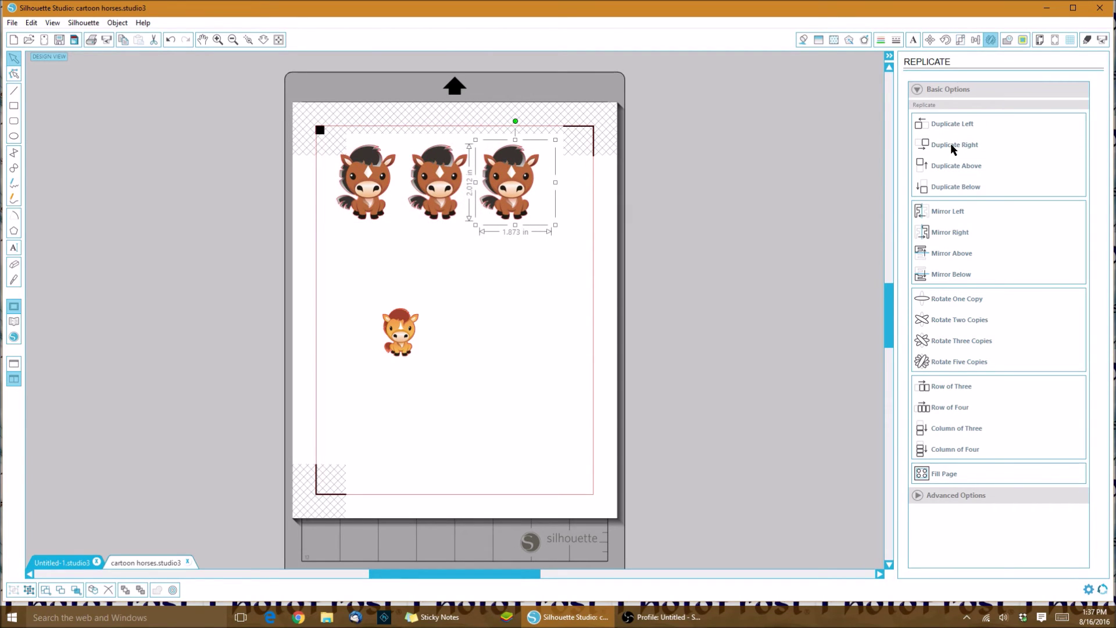
{"action": "left_click", "coordinate": [950, 144]}
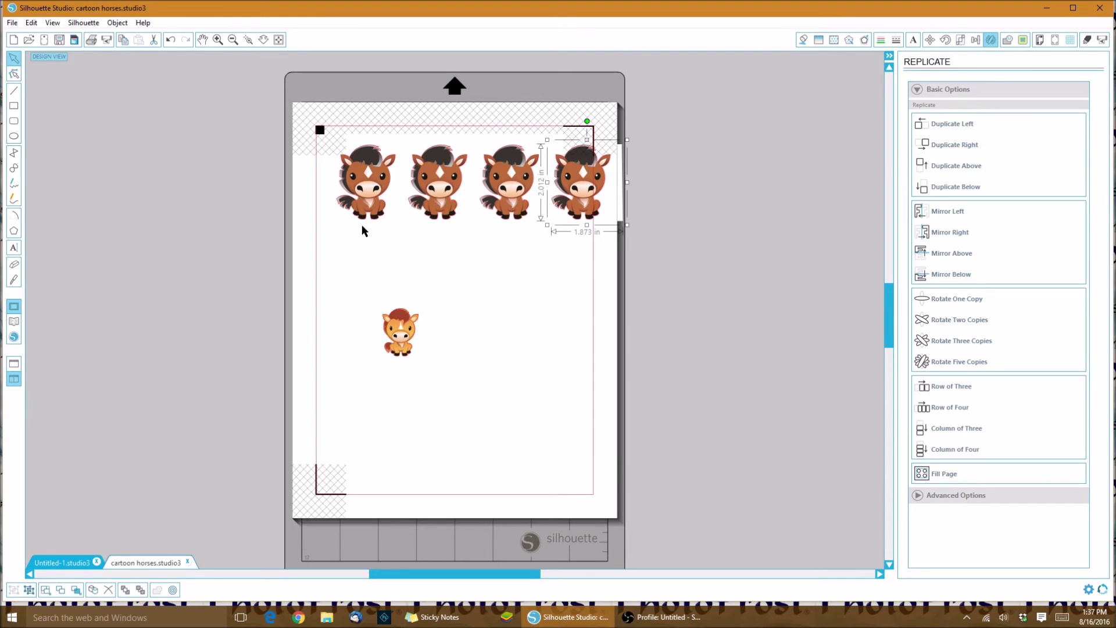
{"action": "left_click_drag", "start_coordinate": [362, 186], "coordinate": [349, 187]}
{"action": "left_click_drag", "start_coordinate": [429, 192], "coordinate": [416, 194]}
{"action": "left_click_drag", "start_coordinate": [504, 190], "coordinate": [488, 196]}
{"action": "left_click_drag", "start_coordinate": [563, 189], "coordinate": [543, 194]}
Marquee-select all four large horses together.
{"action": "left_click", "coordinate": [388, 172]}
{"action": "left_click_drag", "start_coordinate": [281, 163], "coordinate": [579, 205]}
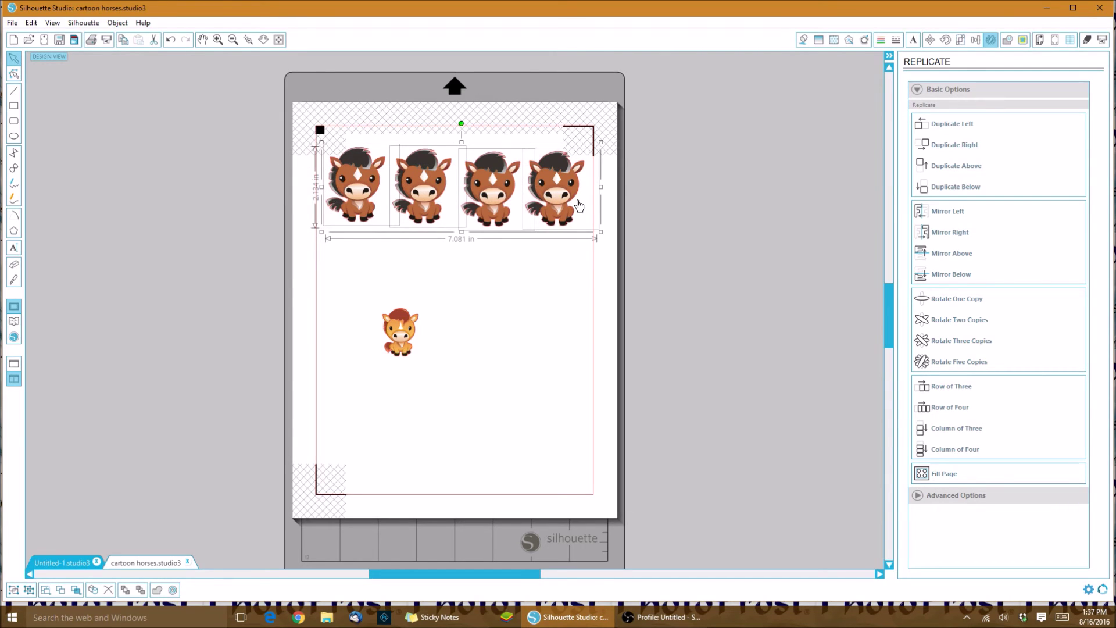
{"action": "left_click", "coordinate": [976, 40]}
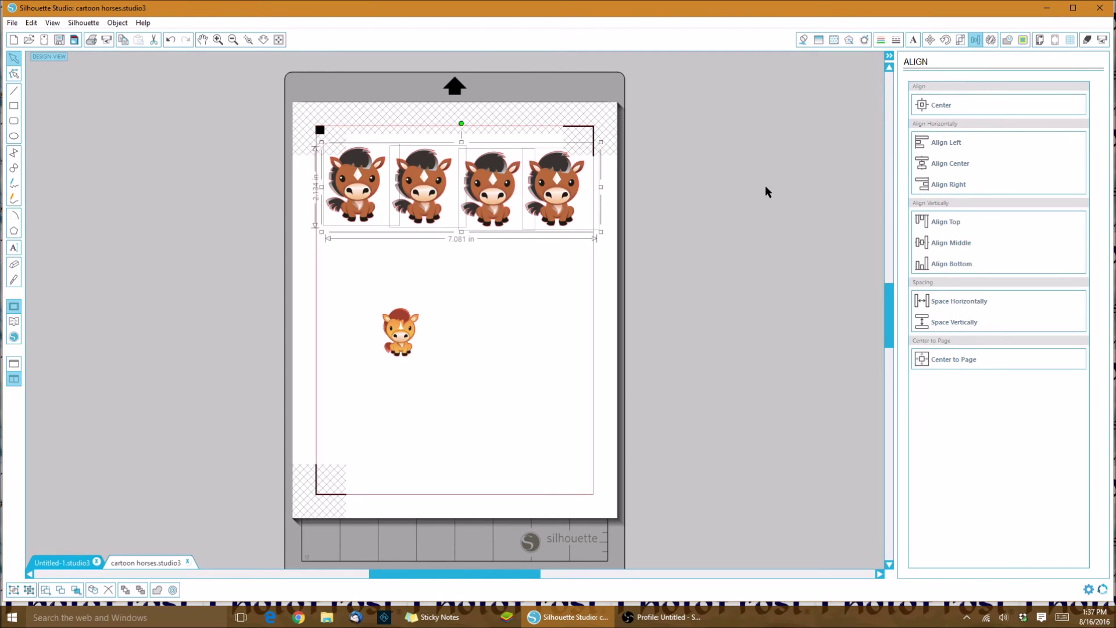
Top-align and evenly space the four horses, group them, and move the small horse up.
{"action": "left_click", "coordinate": [925, 218]}
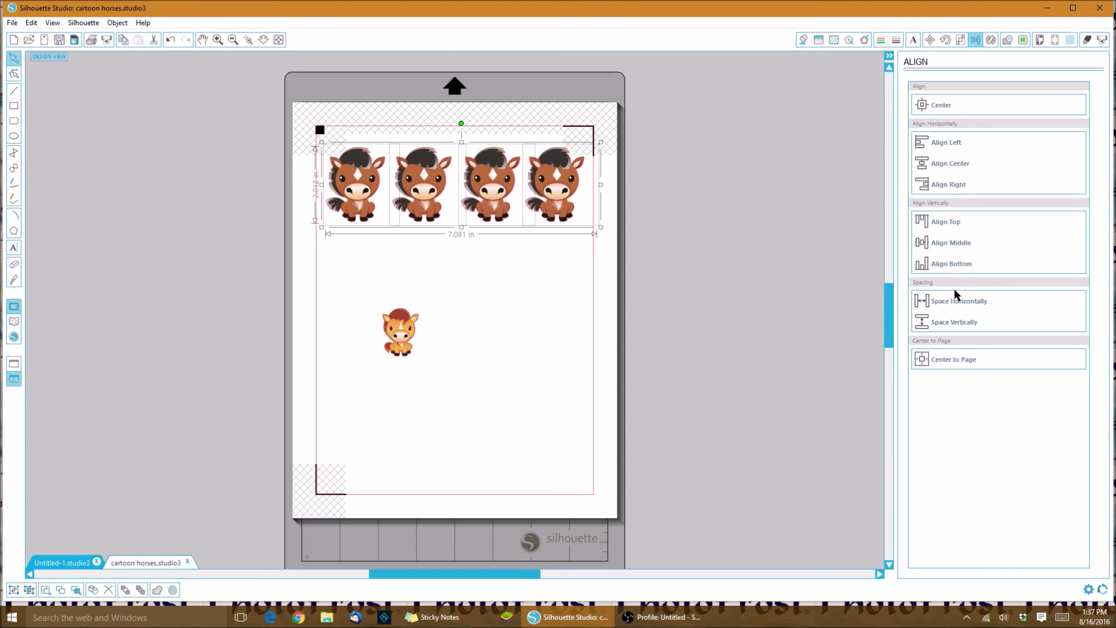
{"action": "left_click", "coordinate": [943, 300]}
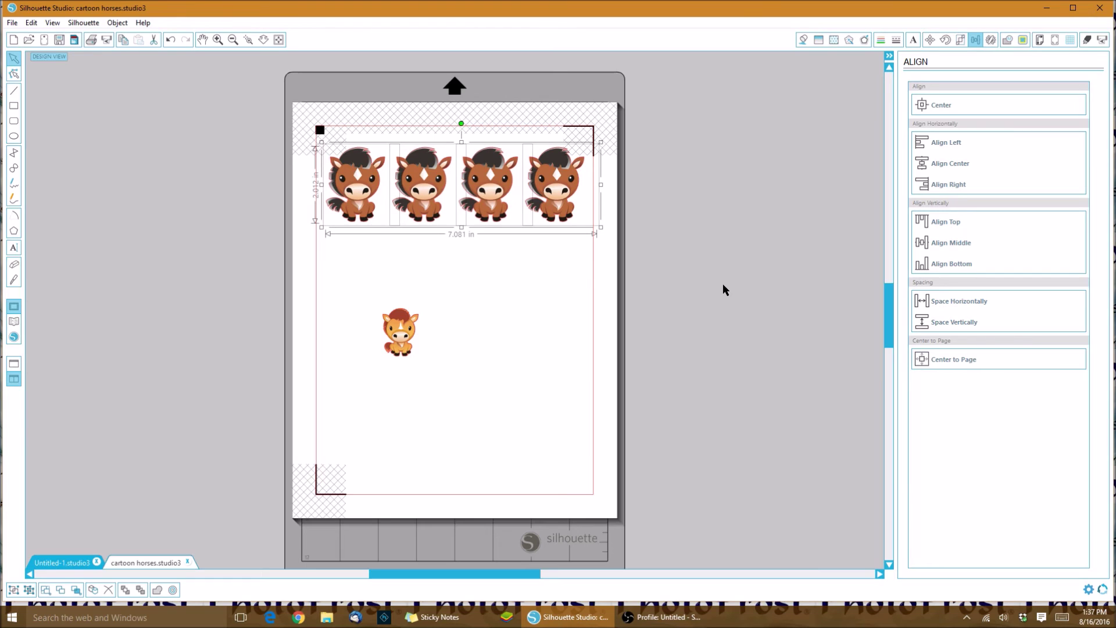
{"action": "right_click", "coordinate": [475, 192]}
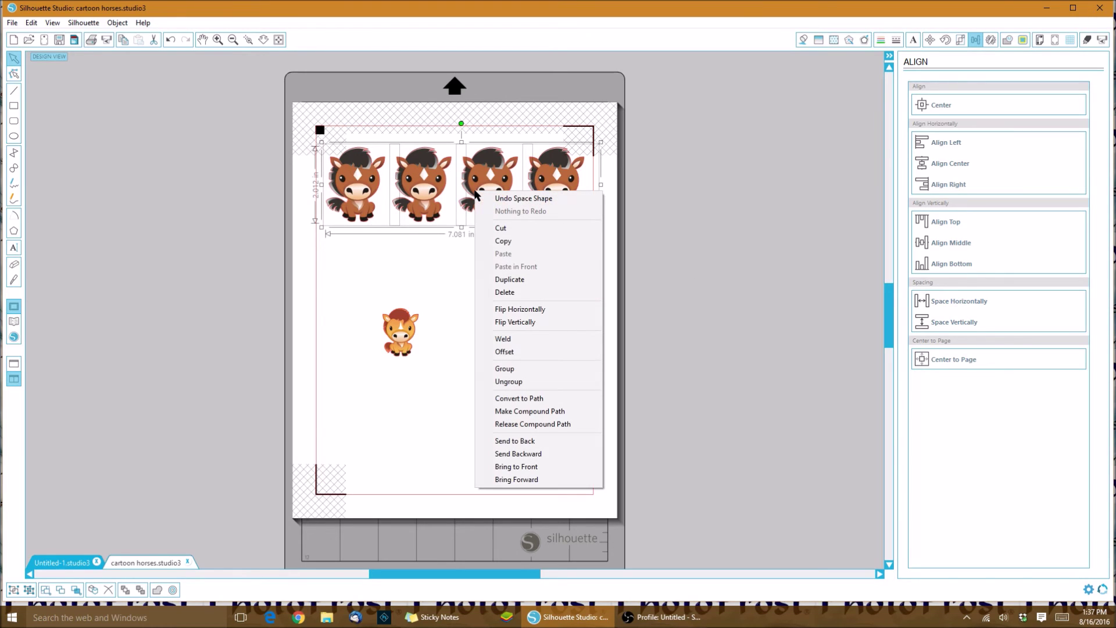
{"action": "left_click", "coordinate": [504, 369]}
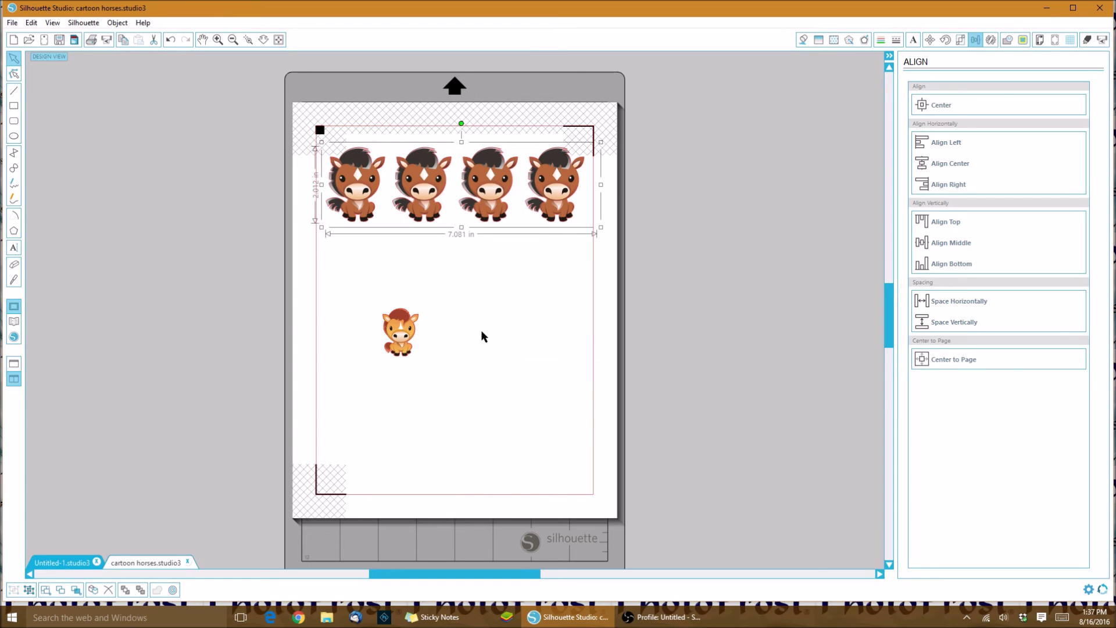
{"action": "left_click_drag", "start_coordinate": [402, 316], "coordinate": [372, 287]}
Duplicate the small orange horse twice, lining up three small horses side by side.
{"action": "right_click", "coordinate": [371, 283]}
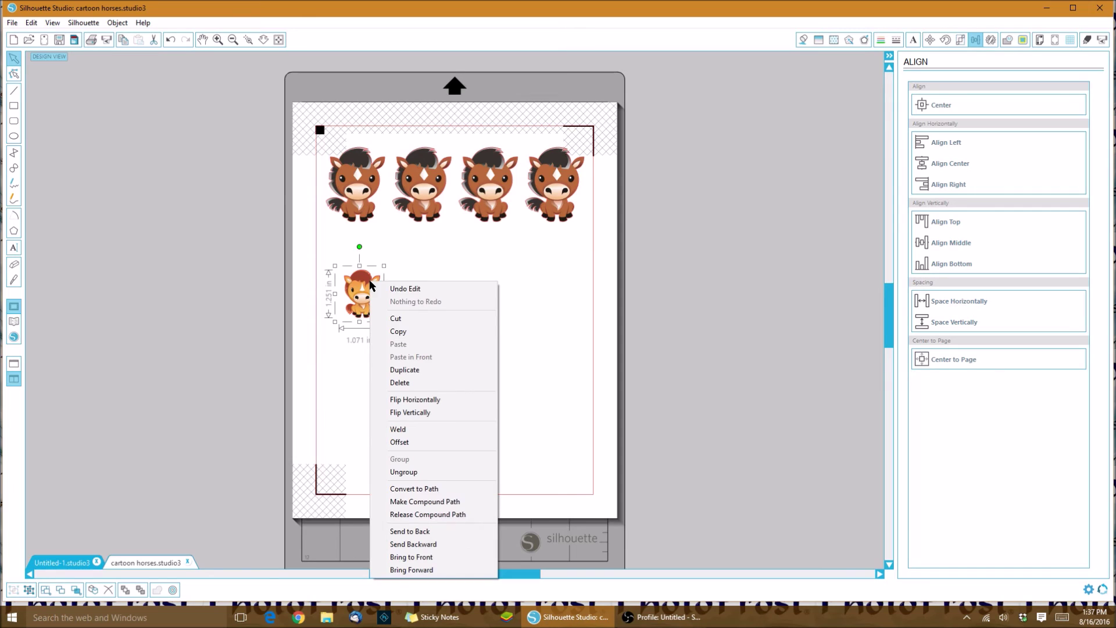
{"action": "left_click", "coordinate": [413, 367]}
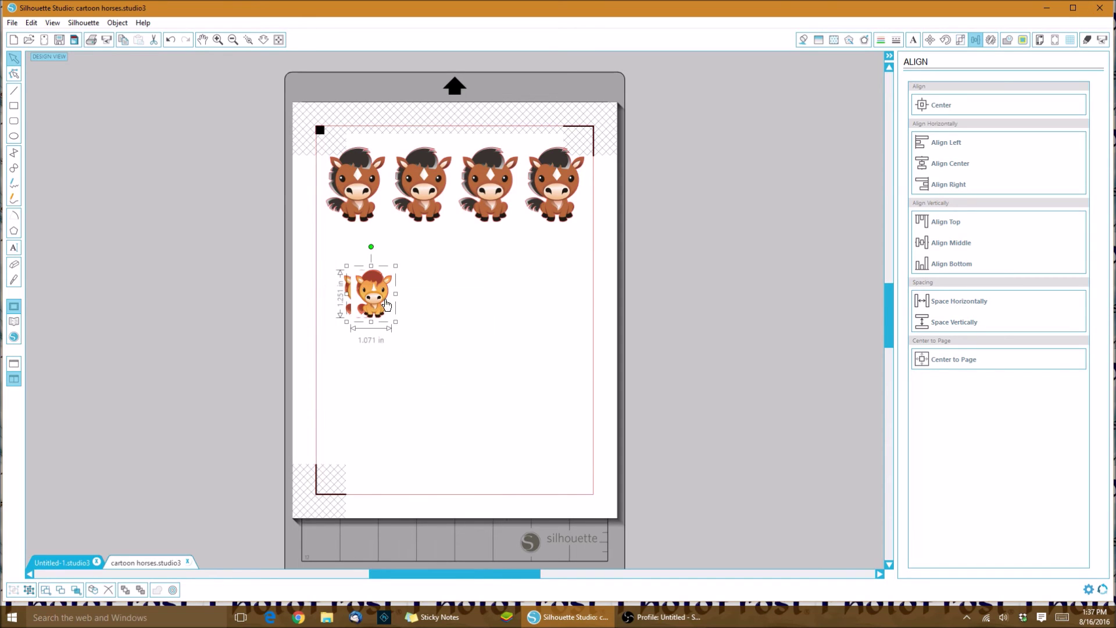
{"action": "left_click_drag", "start_coordinate": [383, 312], "coordinate": [421, 307]}
{"action": "left_click_drag", "start_coordinate": [361, 285], "coordinate": [354, 277]}
{"action": "left_click", "coordinate": [411, 290]}
{"action": "right_click", "coordinate": [413, 302]}
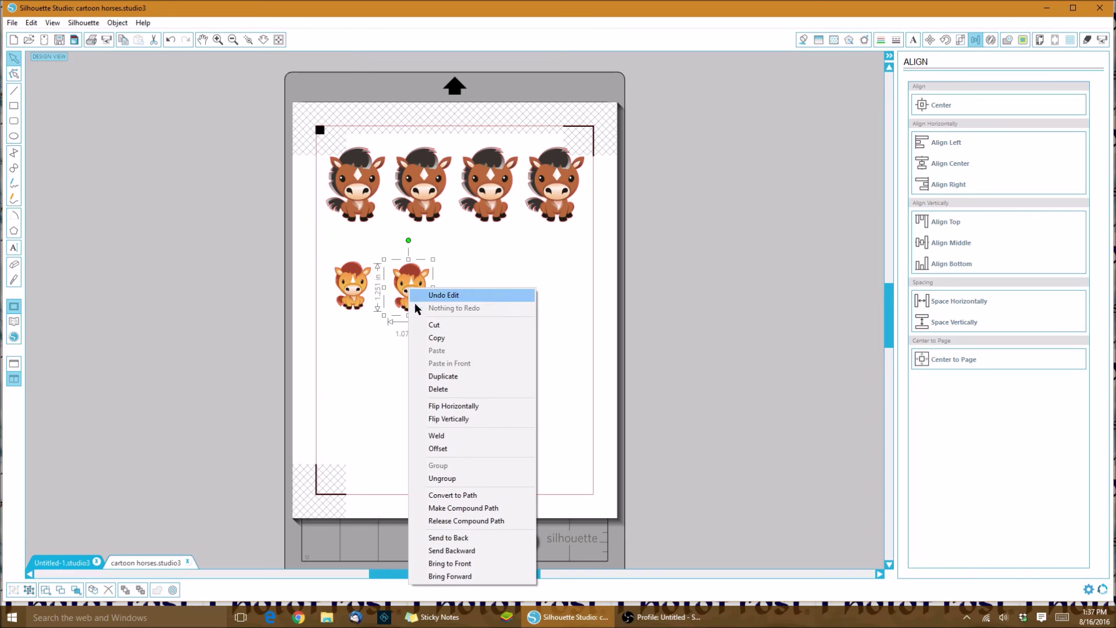
{"action": "left_click", "coordinate": [441, 376]}
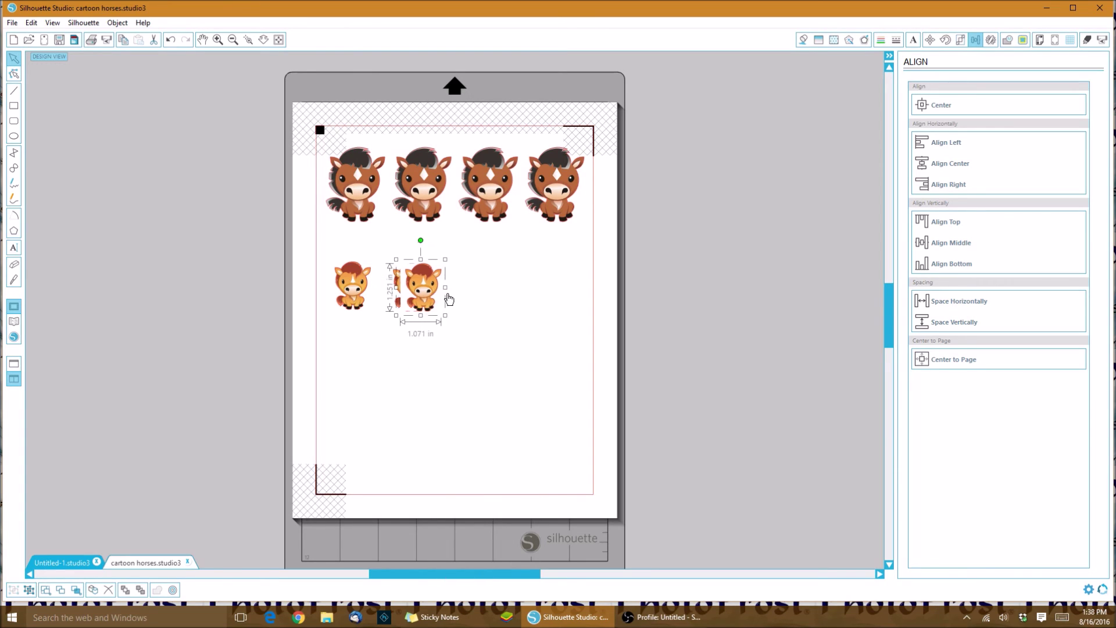
{"action": "left_click_drag", "start_coordinate": [427, 299], "coordinate": [352, 278]}
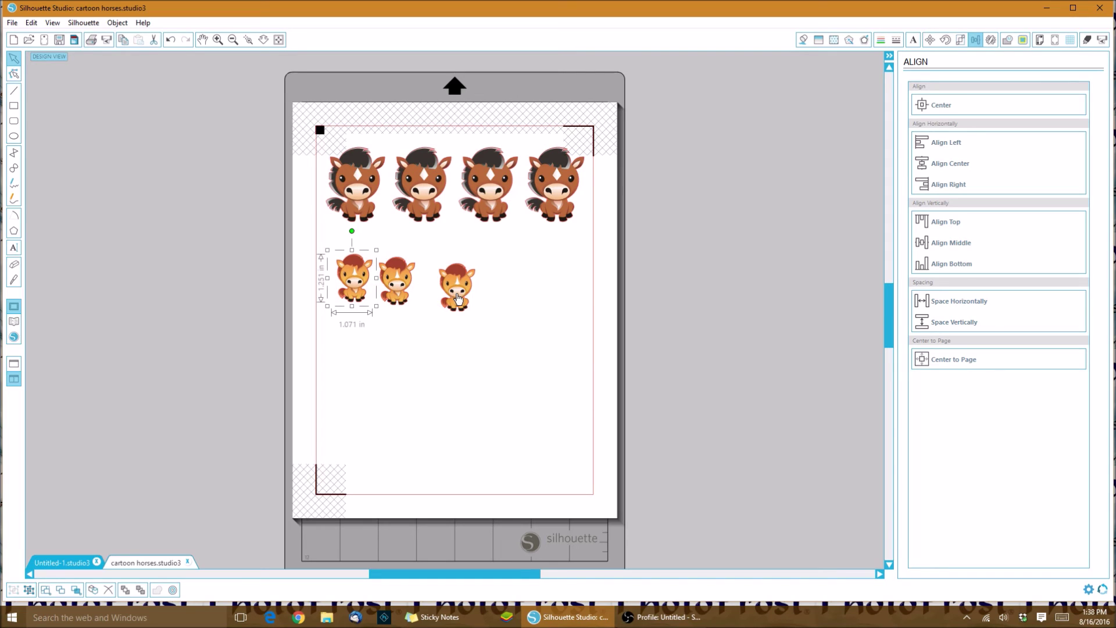
{"action": "left_click_drag", "start_coordinate": [459, 300], "coordinate": [447, 289]}
{"action": "left_click", "coordinate": [467, 278]}
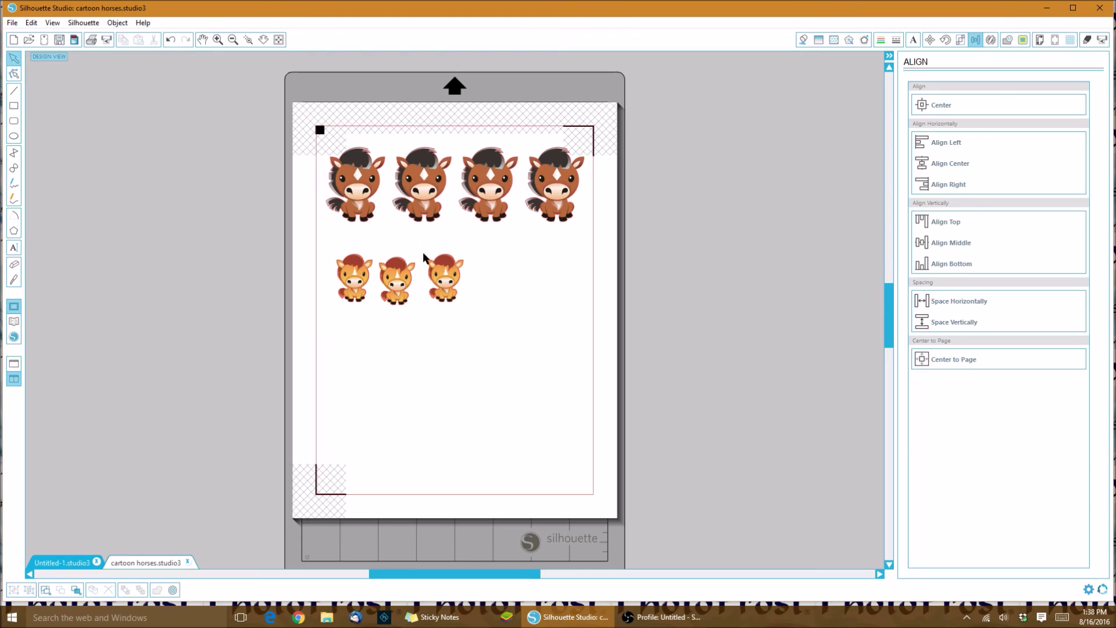
Duplicate the four-horse row twice, placing copies below the small horses and at the bottom.
{"action": "left_click", "coordinate": [432, 195]}
{"action": "right_click", "coordinate": [433, 192]}
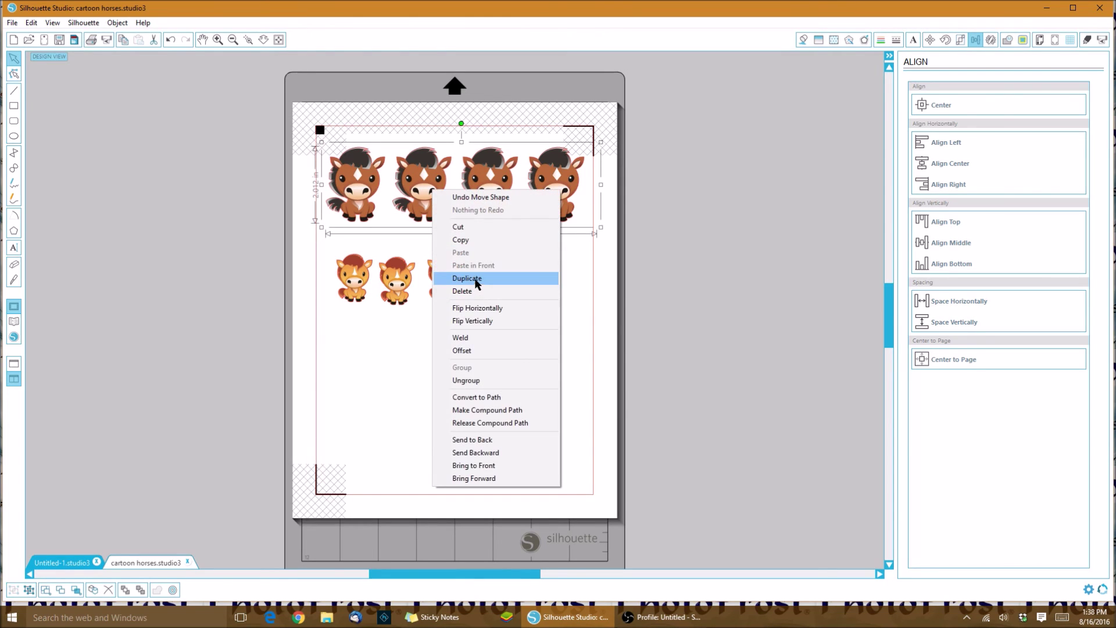
{"action": "left_click", "coordinate": [473, 281]}
{"action": "left_click_drag", "start_coordinate": [431, 198], "coordinate": [431, 368]}
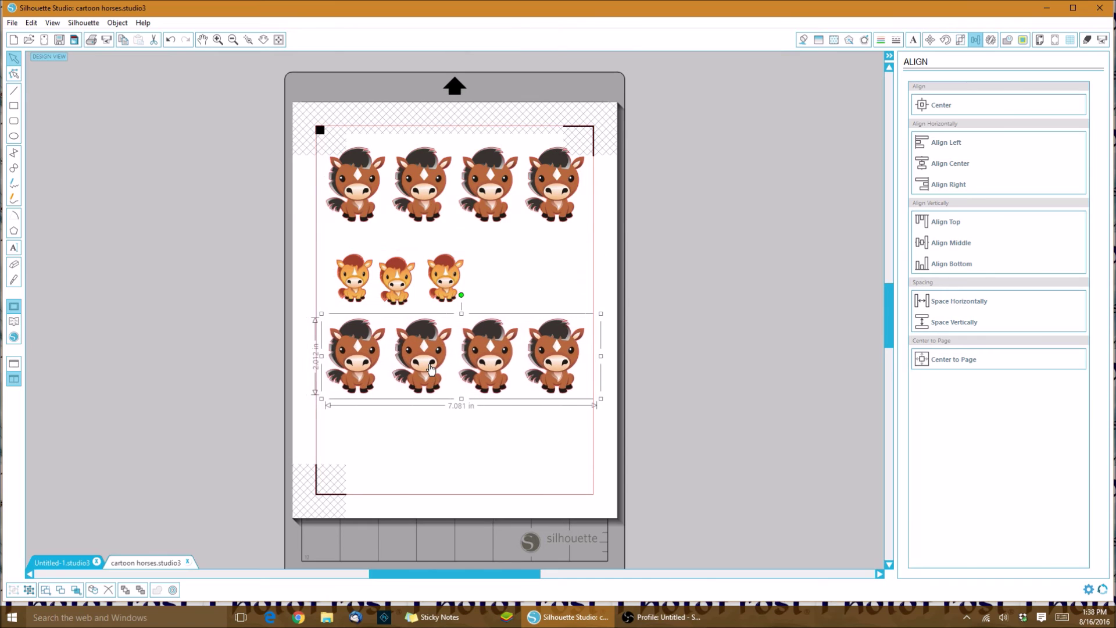
{"action": "right_click", "coordinate": [430, 368]}
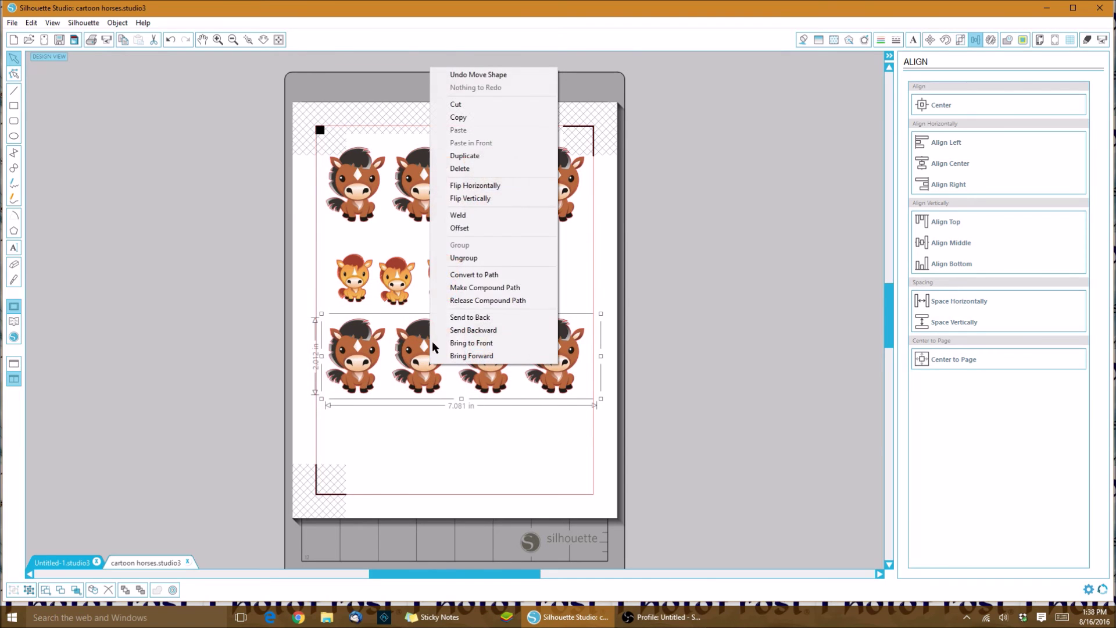
{"action": "left_click", "coordinate": [451, 154]}
{"action": "left_click_drag", "start_coordinate": [453, 312], "coordinate": [444, 396]}
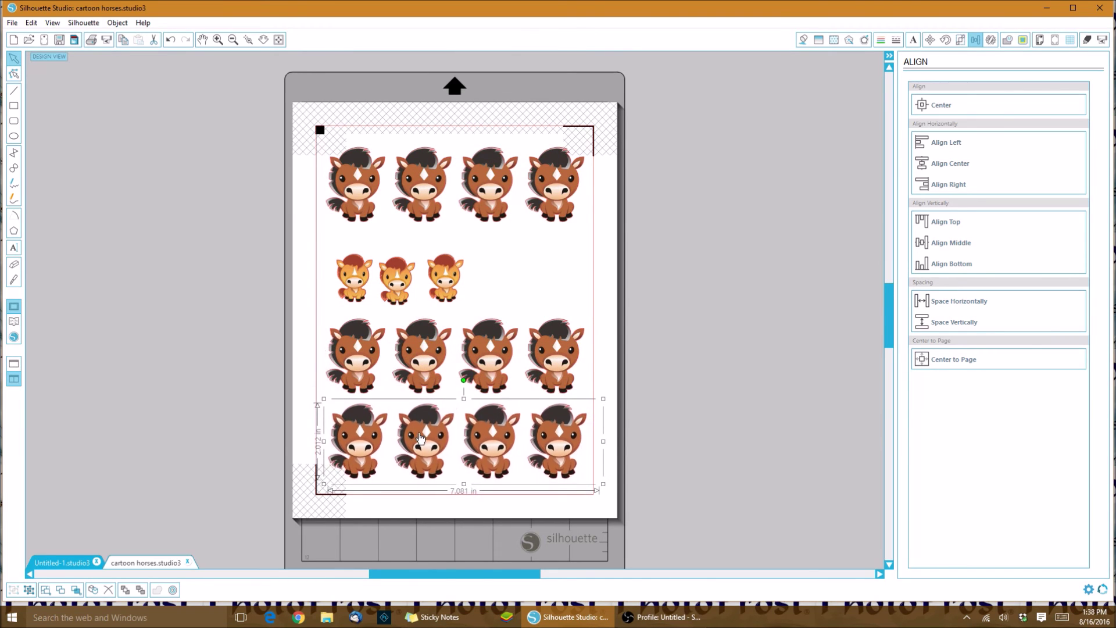
Add a fourth and fifth small horse to complete the middle row of five.
{"action": "right_click", "coordinate": [443, 281]}
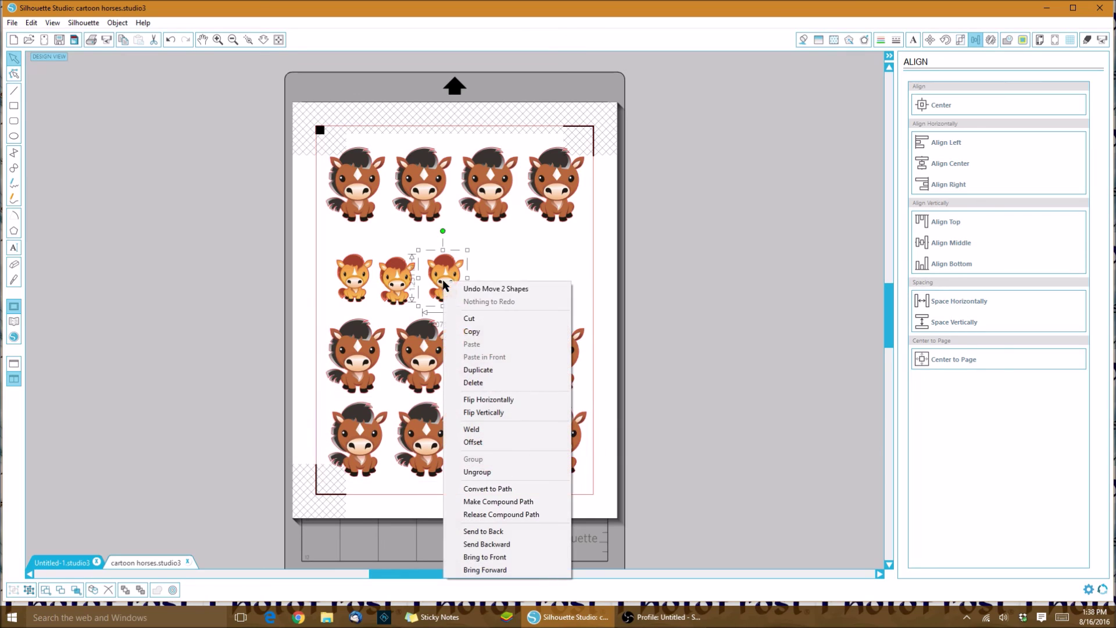
{"action": "left_click", "coordinate": [478, 368]}
{"action": "left_click_drag", "start_coordinate": [459, 280], "coordinate": [503, 276]}
{"action": "right_click", "coordinate": [492, 273]}
{"action": "left_click", "coordinate": [526, 361]}
{"action": "left_click", "coordinate": [512, 278]}
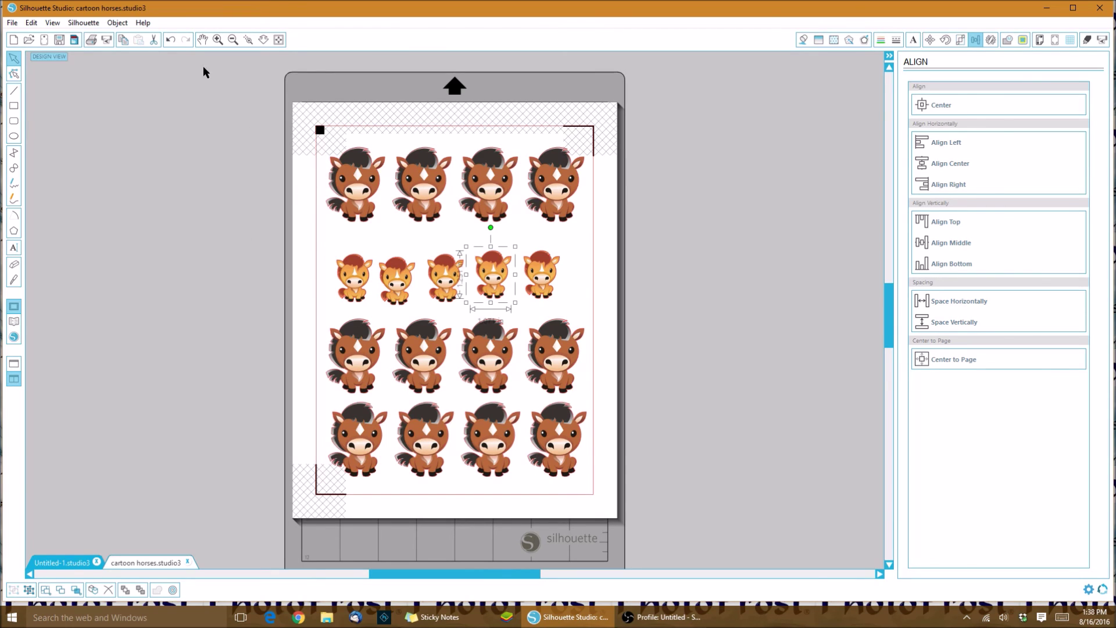
Set the Canon MG5700 series printer's print quality to High, then close the Print dialog.
{"action": "left_click", "coordinate": [92, 41]}
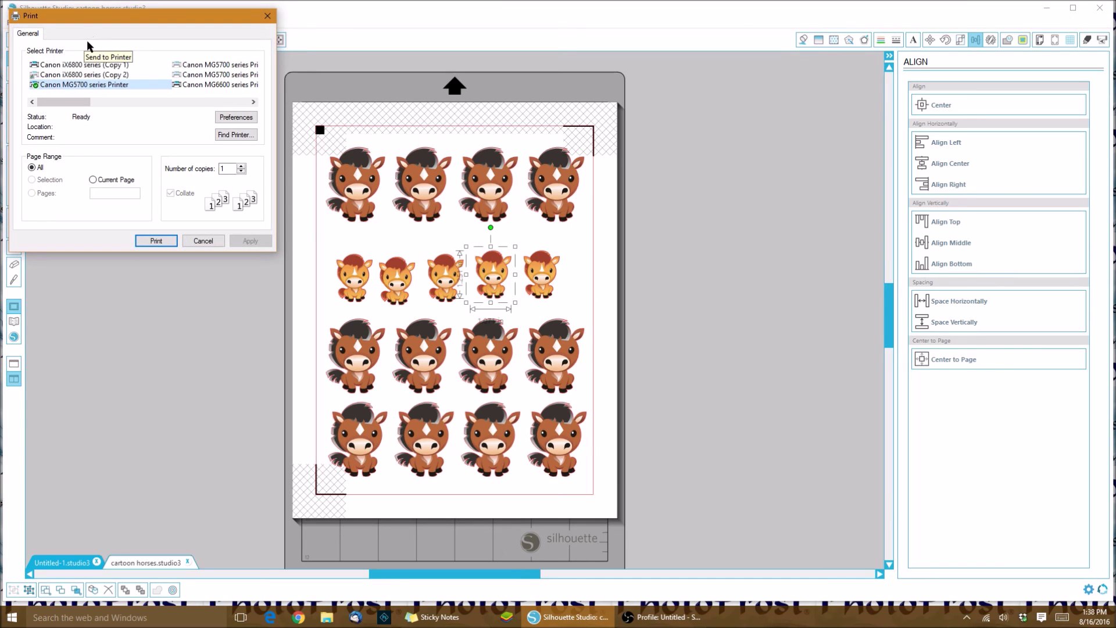
{"action": "left_click", "coordinate": [65, 86]}
{"action": "left_click", "coordinate": [235, 118]}
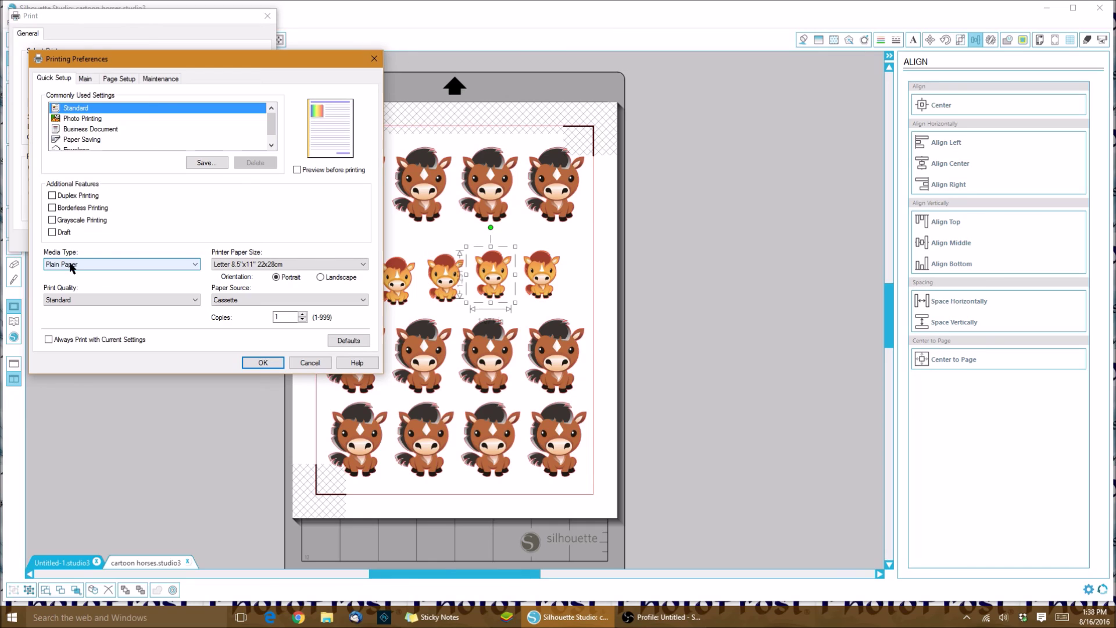
{"action": "left_click", "coordinate": [62, 301]}
{"action": "left_click", "coordinate": [65, 312]}
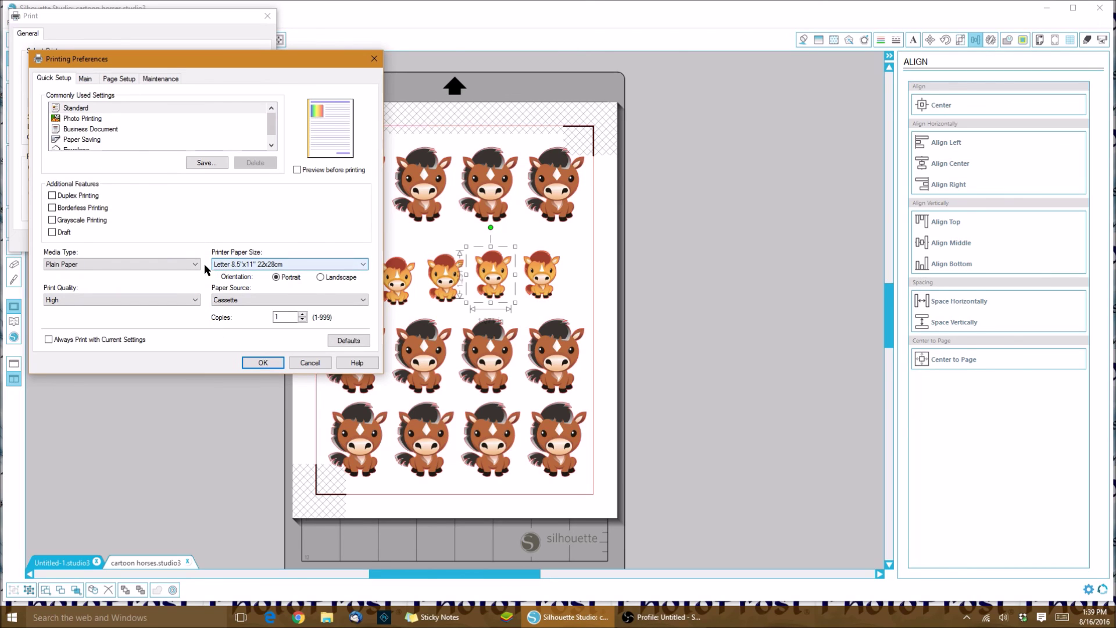
{"action": "left_click", "coordinate": [253, 360]}
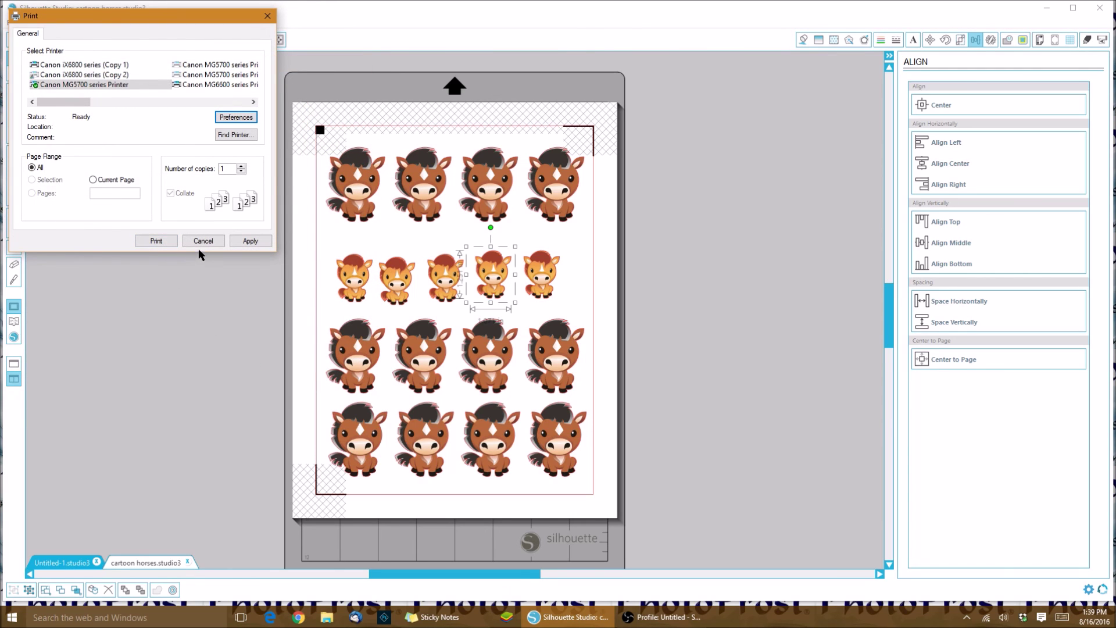
{"action": "left_click", "coordinate": [269, 16]}
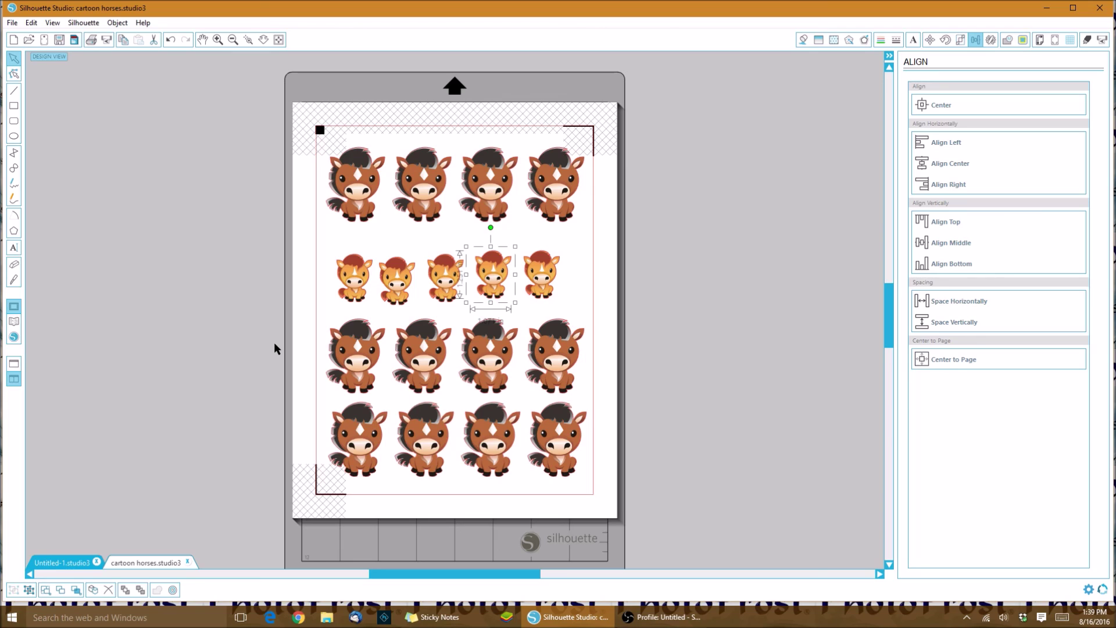
Open the Send to Silhouette panel for the finished horse page.
{"action": "left_click", "coordinate": [106, 41]}
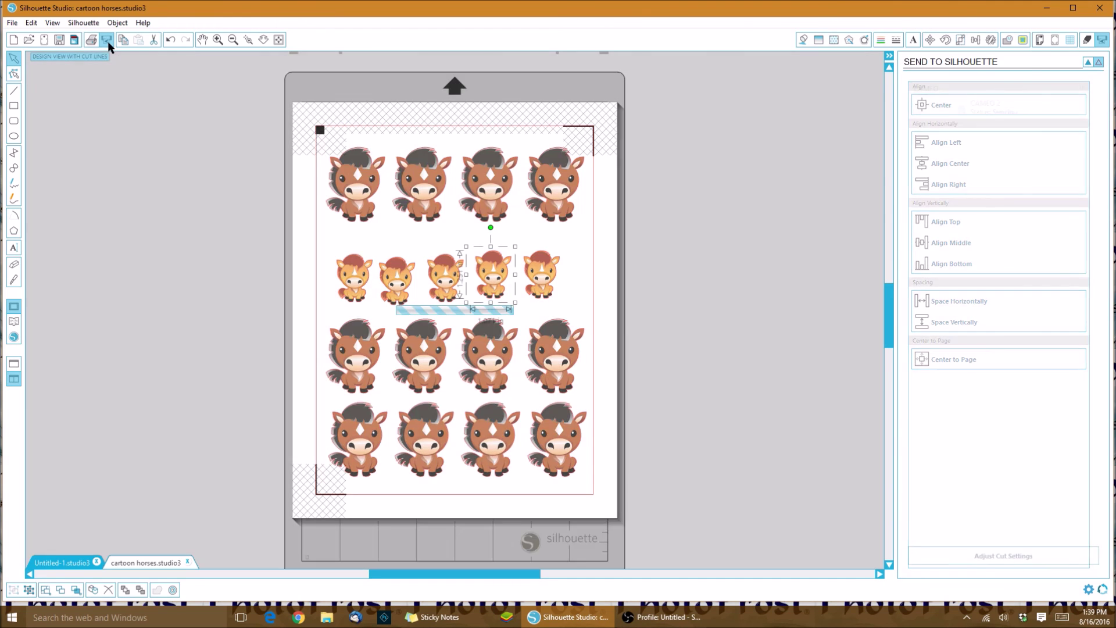